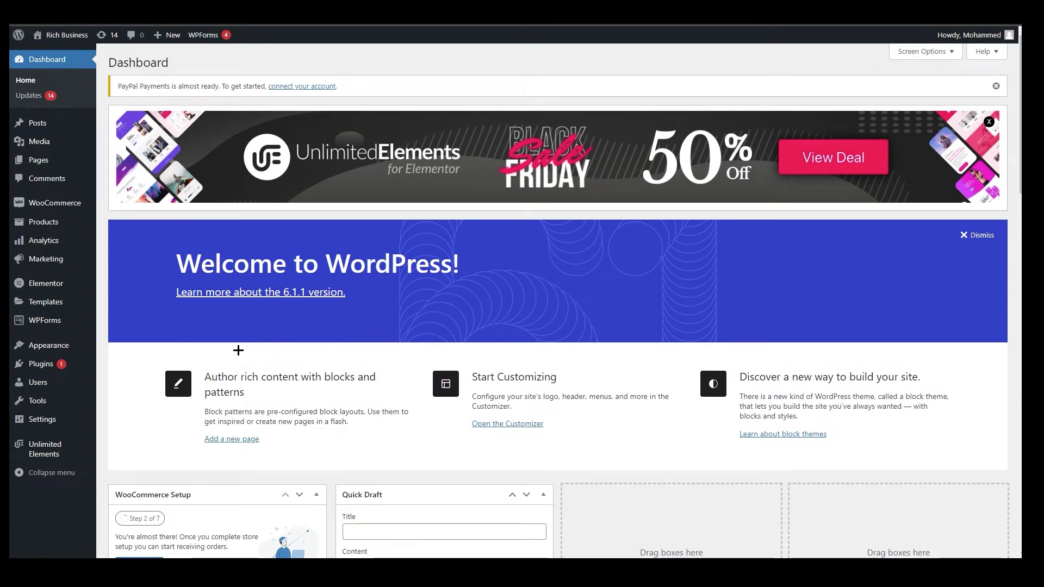
Open the page for adding plugins and search the plugin directory for "elementor".
mouse_move(53, 364)
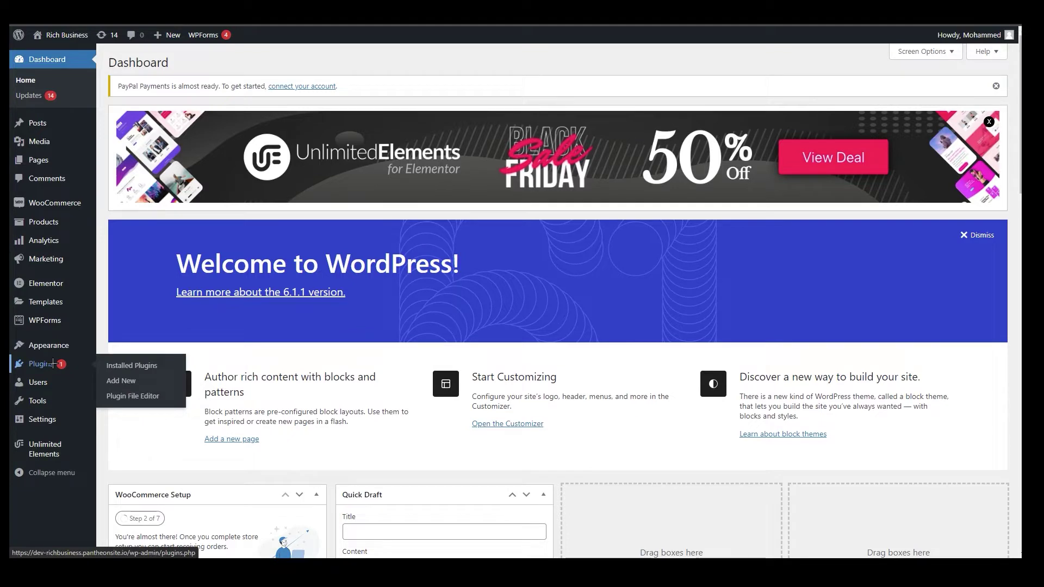
click(127, 382)
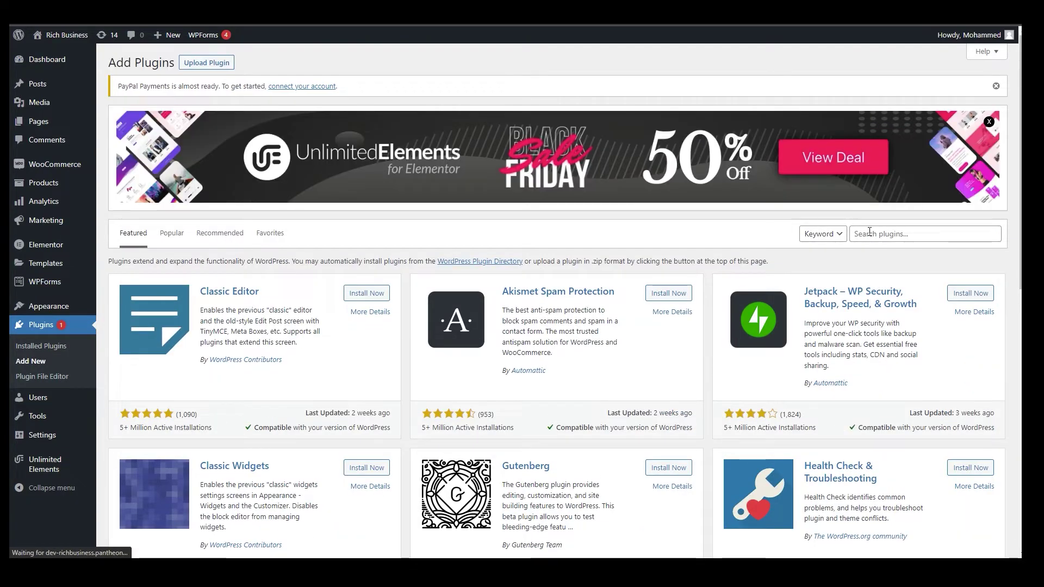
click(870, 232)
text(elemn)
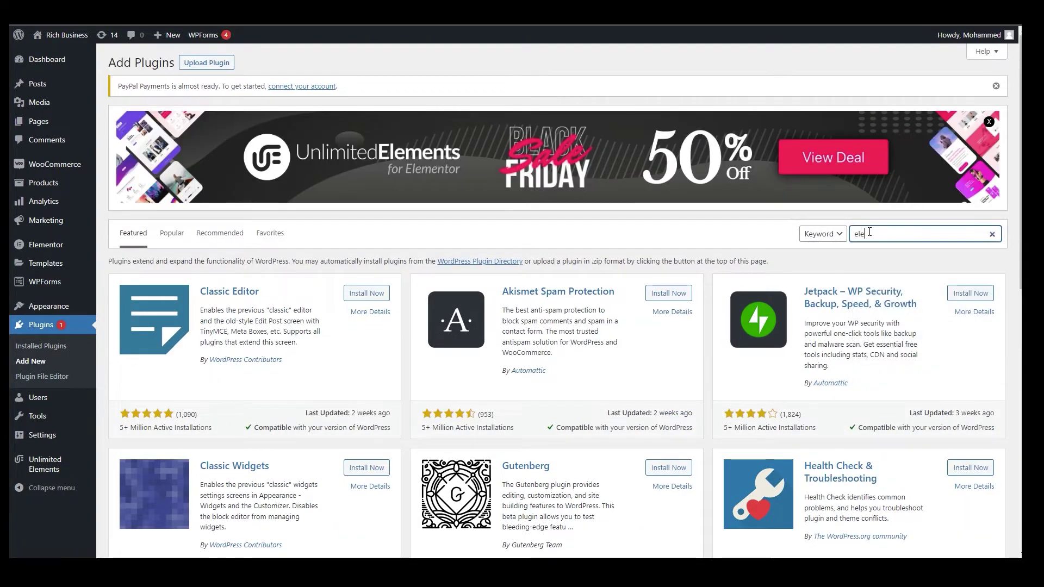
text(ntor)
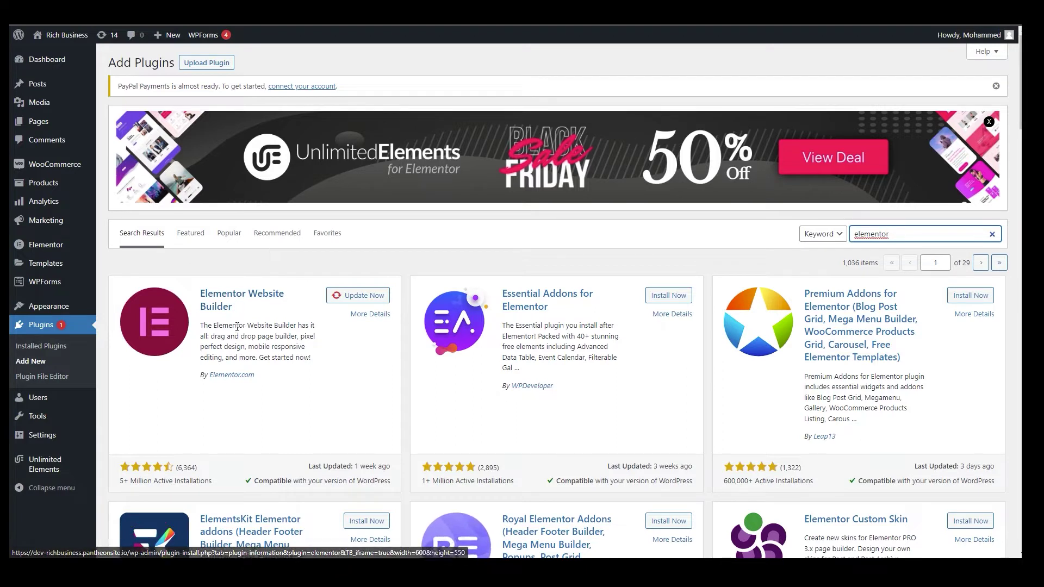
Update the Elementor Website Builder plugin from the search results.
drag(199, 293, 242, 307)
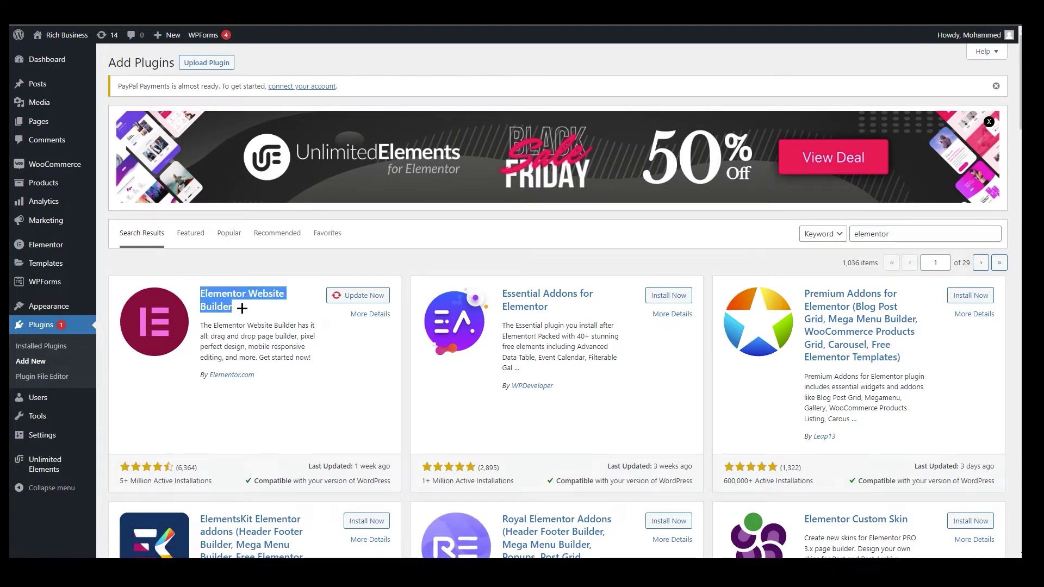
click(356, 295)
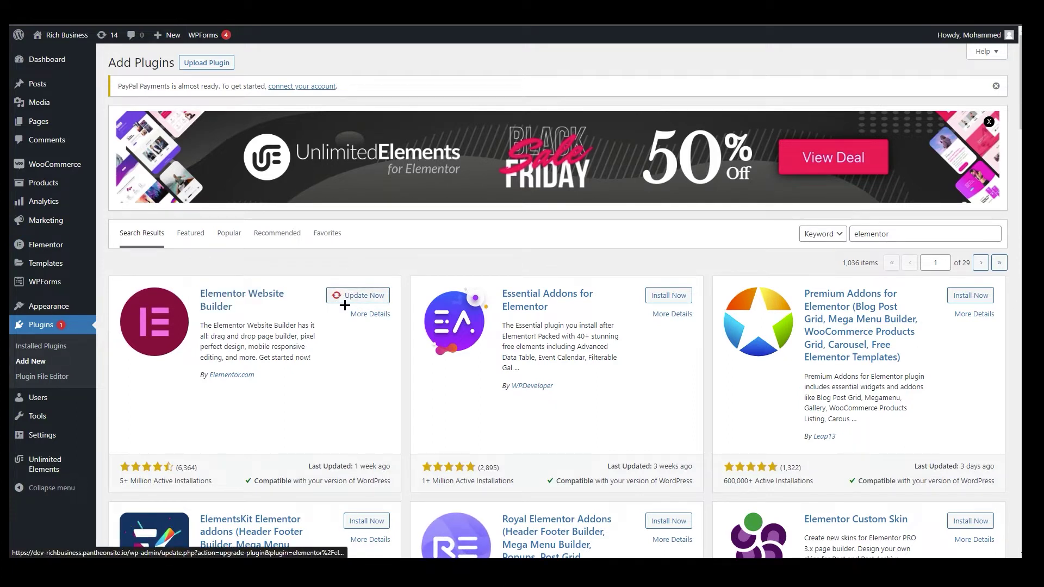
click(342, 294)
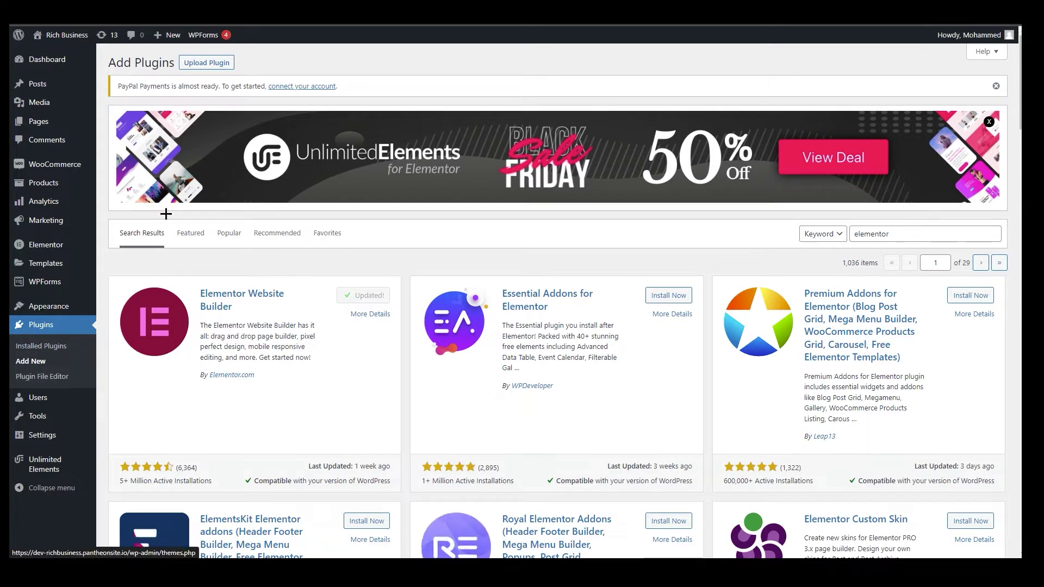
Return to the page for adding plugins and search for "elementor header and footer plugin".
click(61, 323)
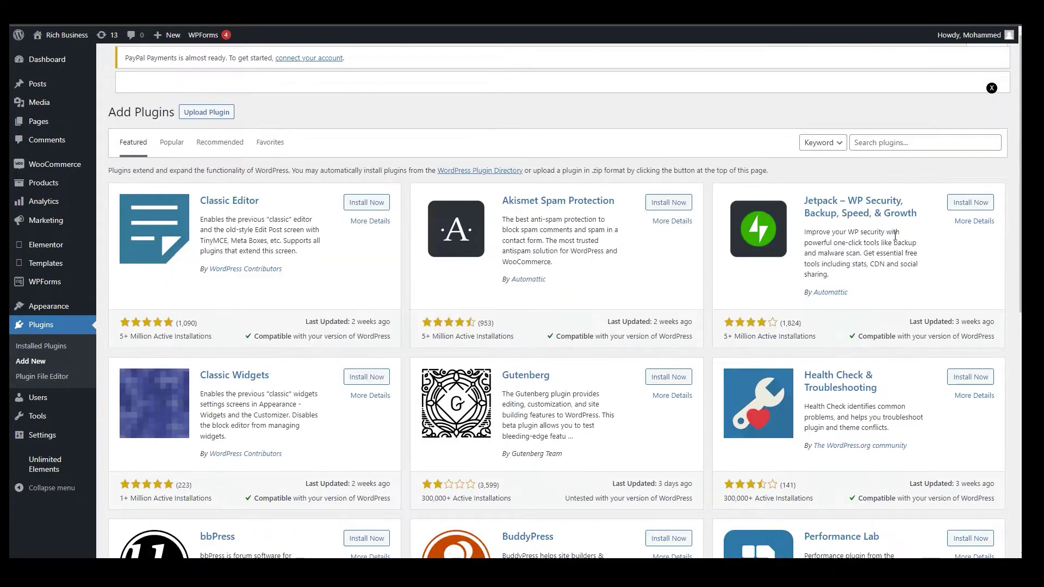
click(917, 150)
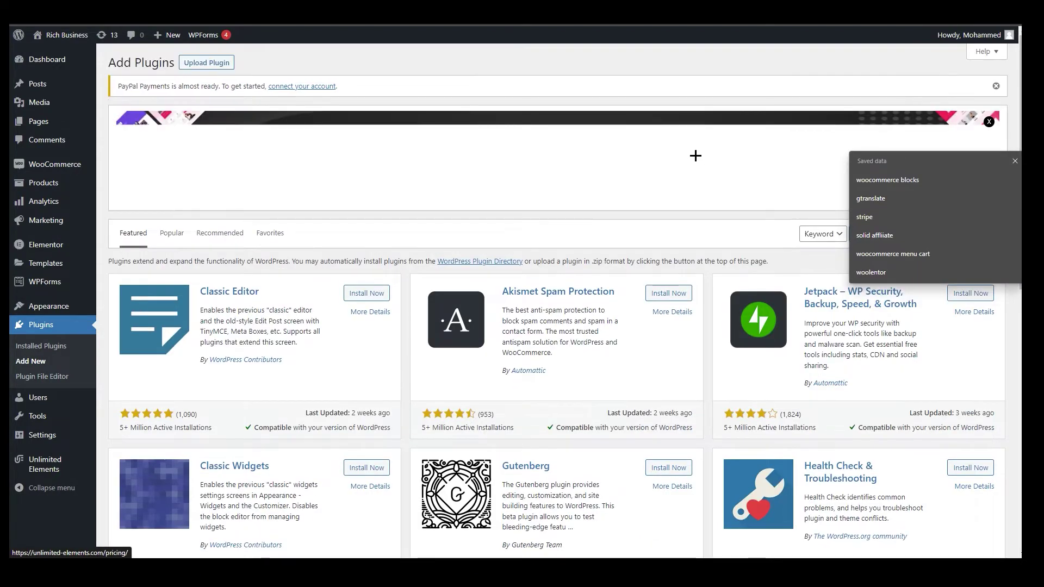
text(elementor)
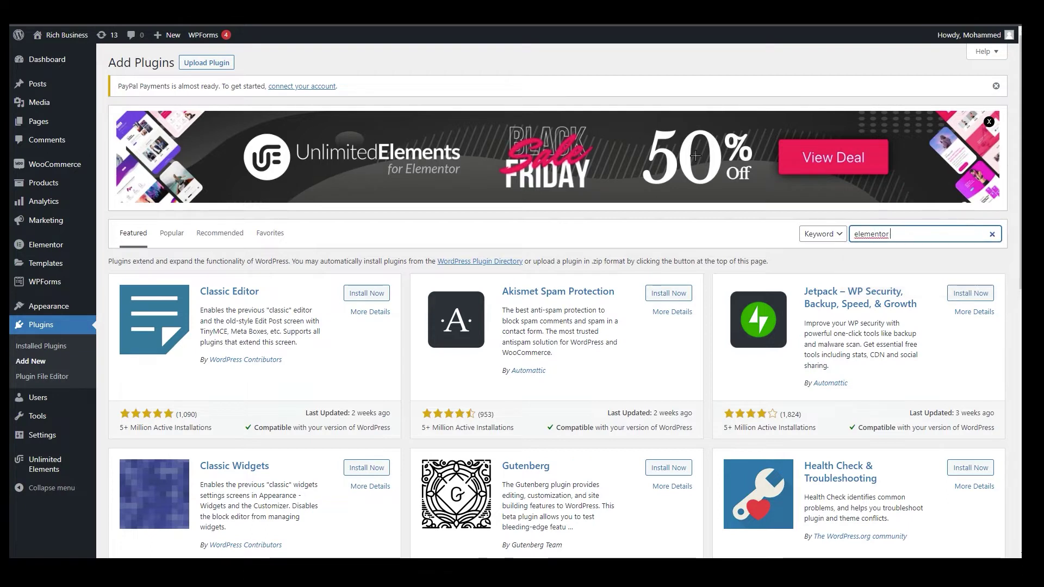
text( header and )
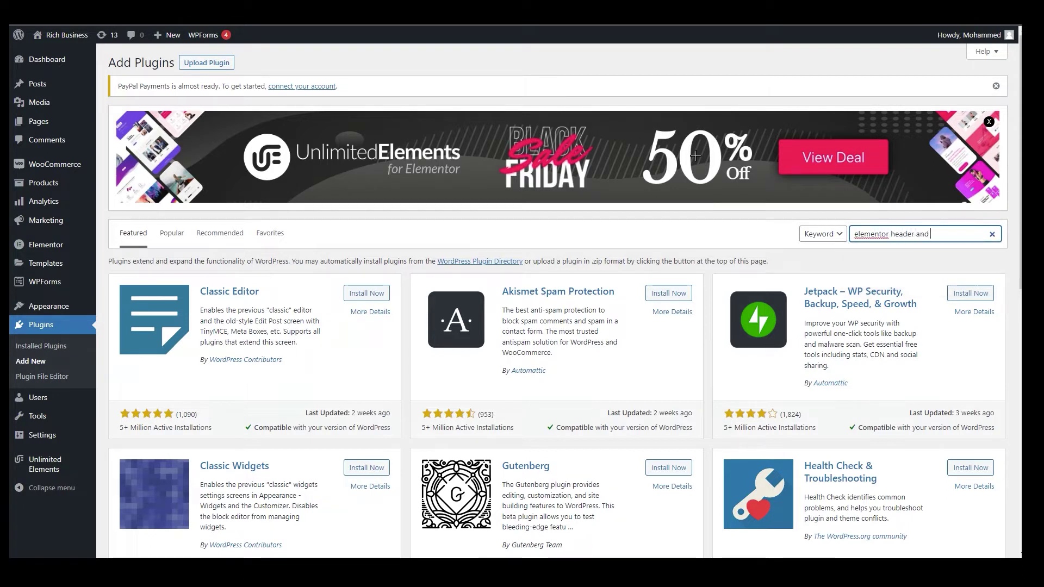
text(foote)
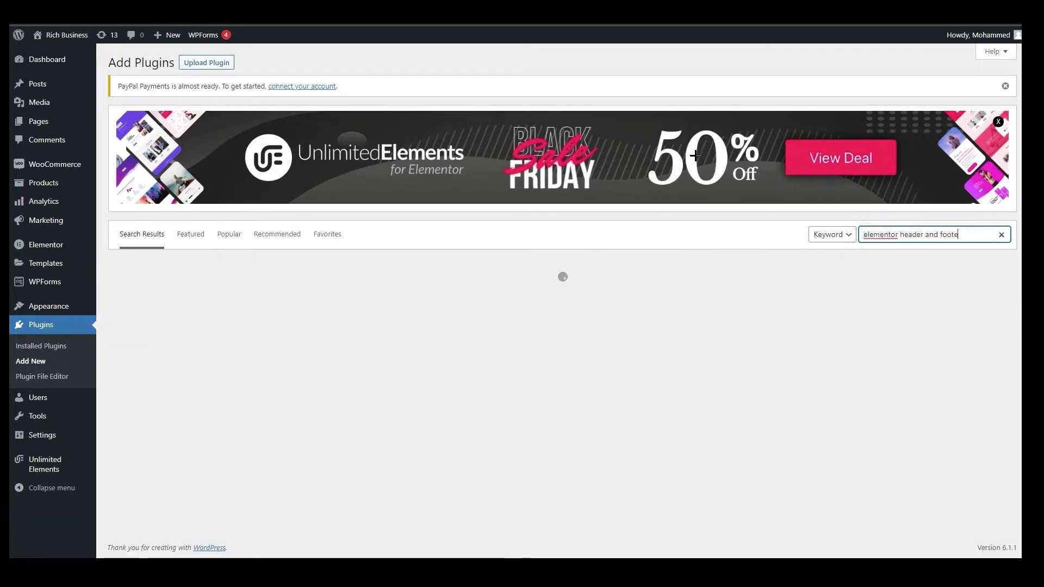
text(r pl)
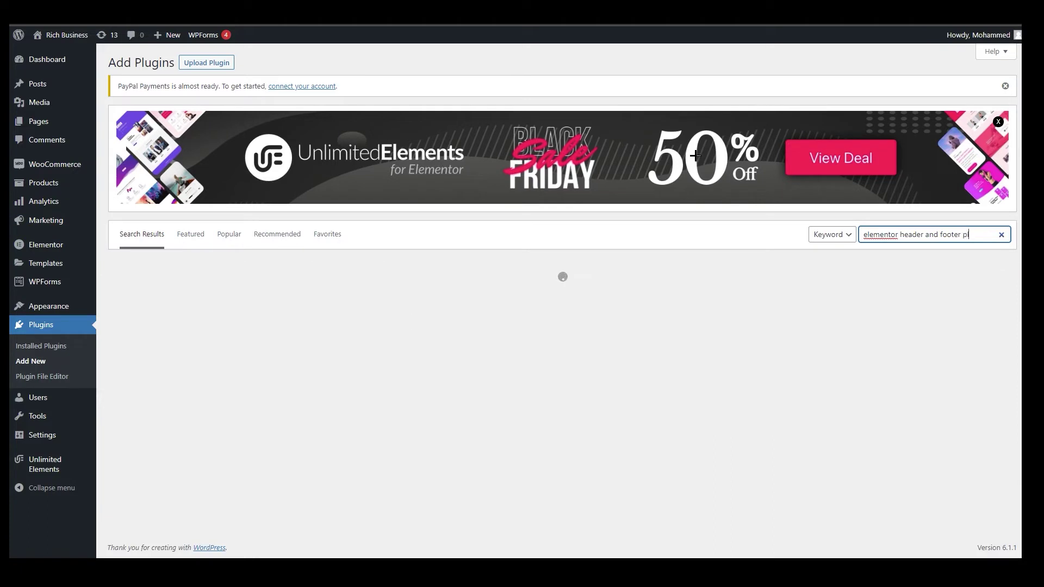
text(ugin)
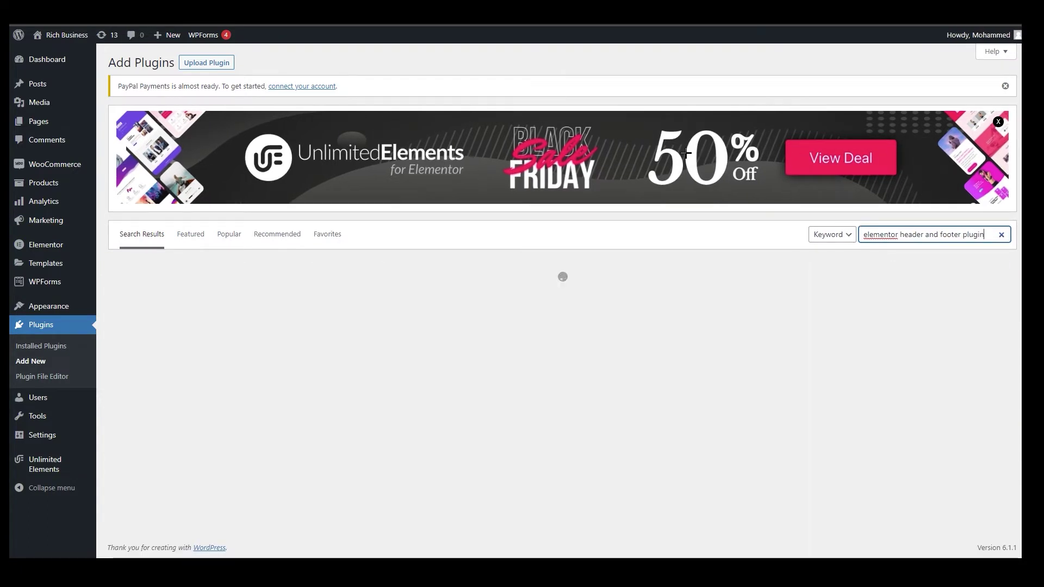
scroll(594, 273, down, 2)
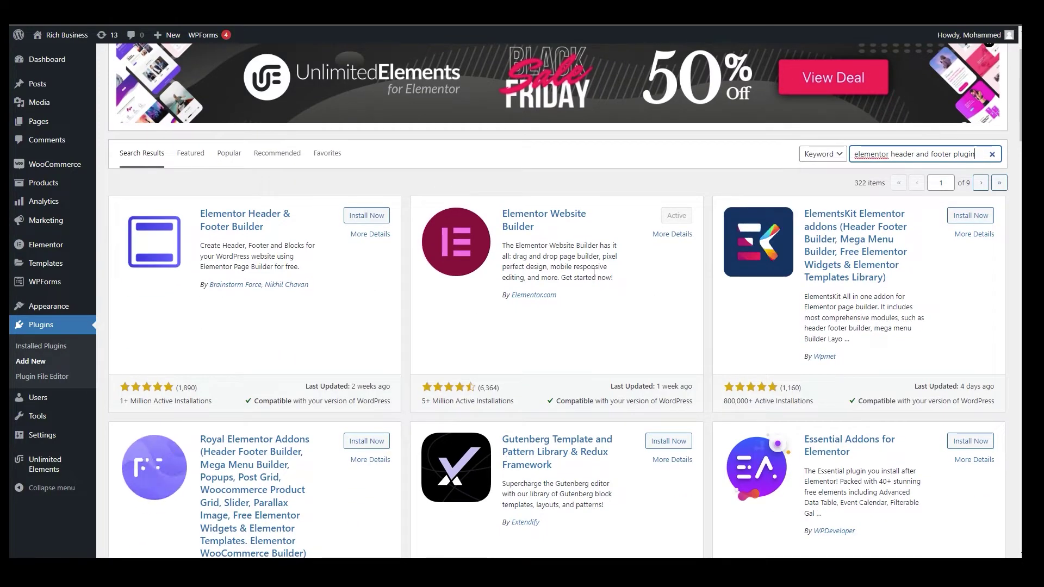
Review the detailed description and usage steps of the Elementor Header & Footer Builder plugin, closing the details when done.
click(212, 344)
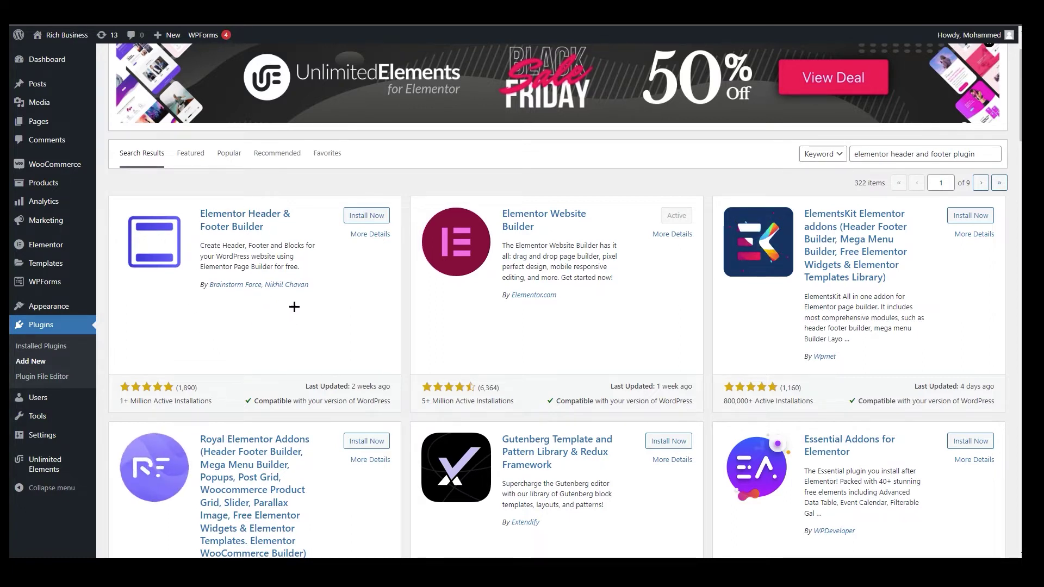
click(371, 234)
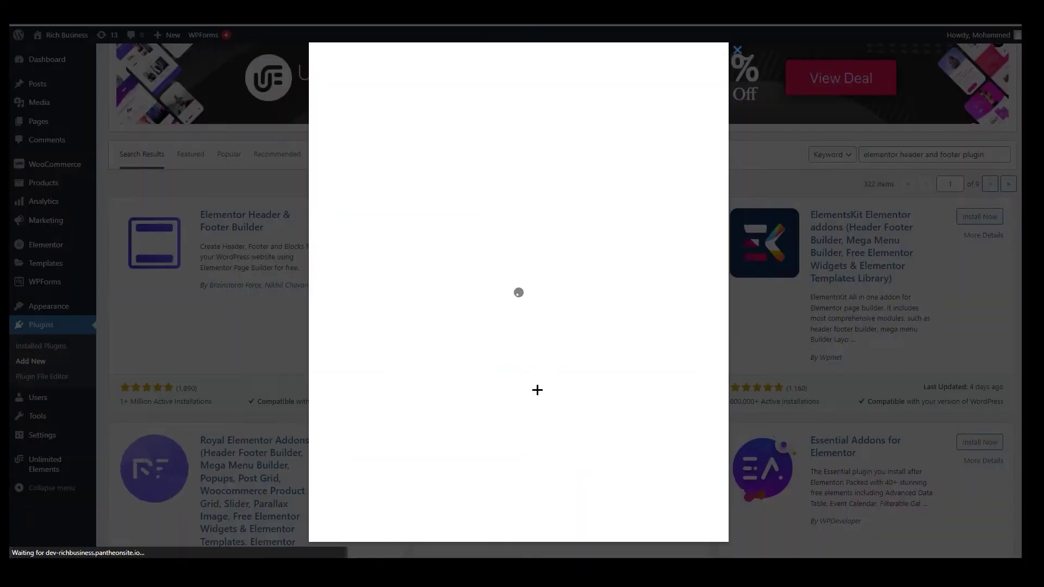
scroll(551, 393, down, 8)
scroll(551, 393, down, 10)
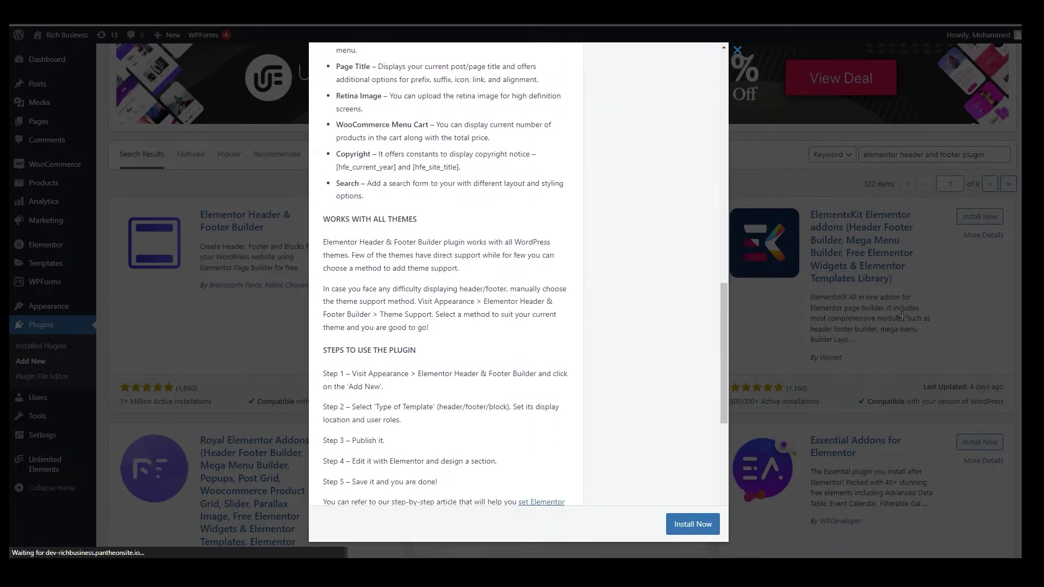
click(198, 340)
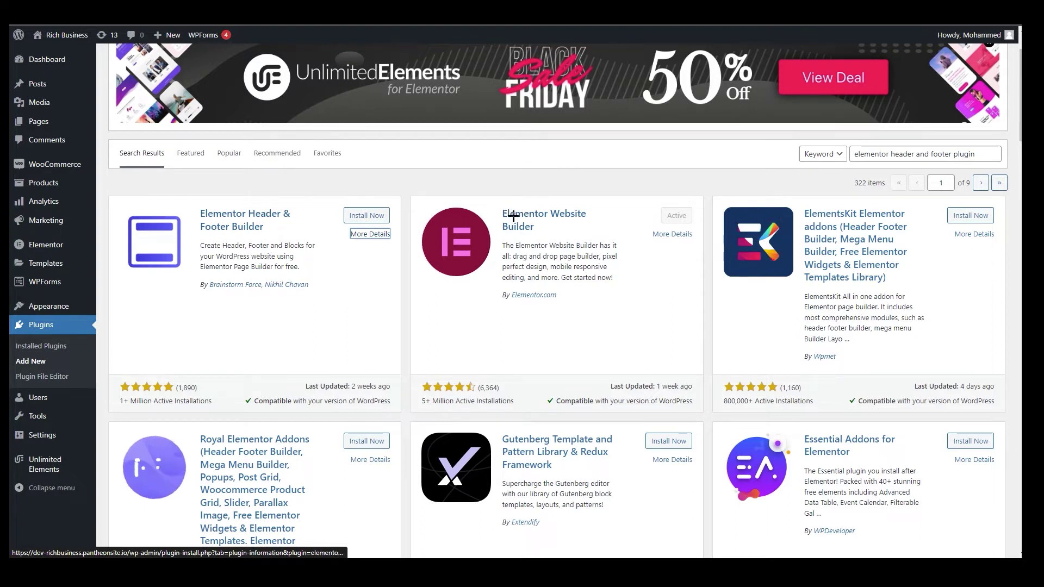
Install and activate the Elementor Header & Footer Builder plugin and open its templates list.
click(367, 216)
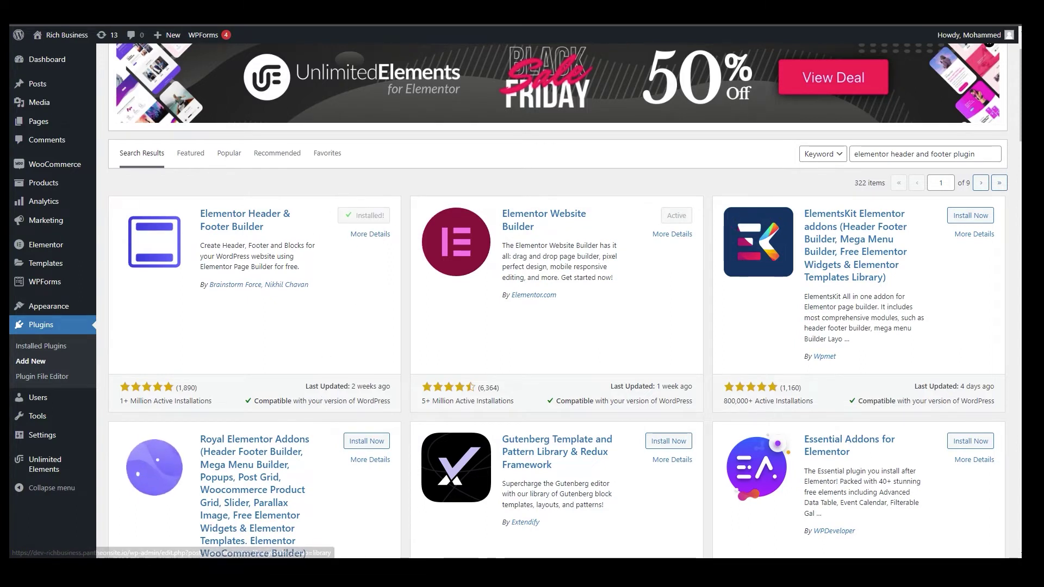
click(371, 216)
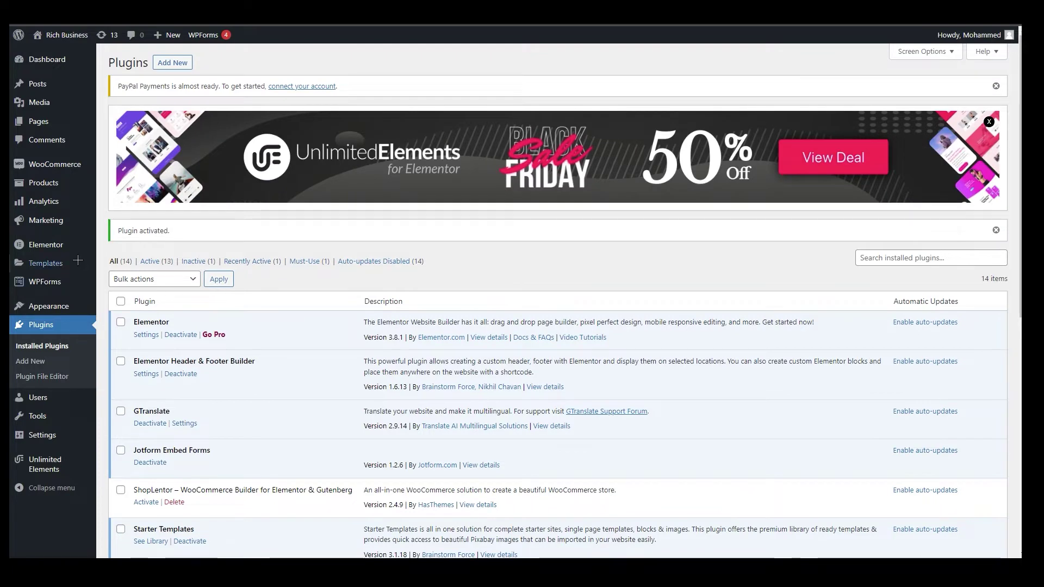
mouse_move(37, 246)
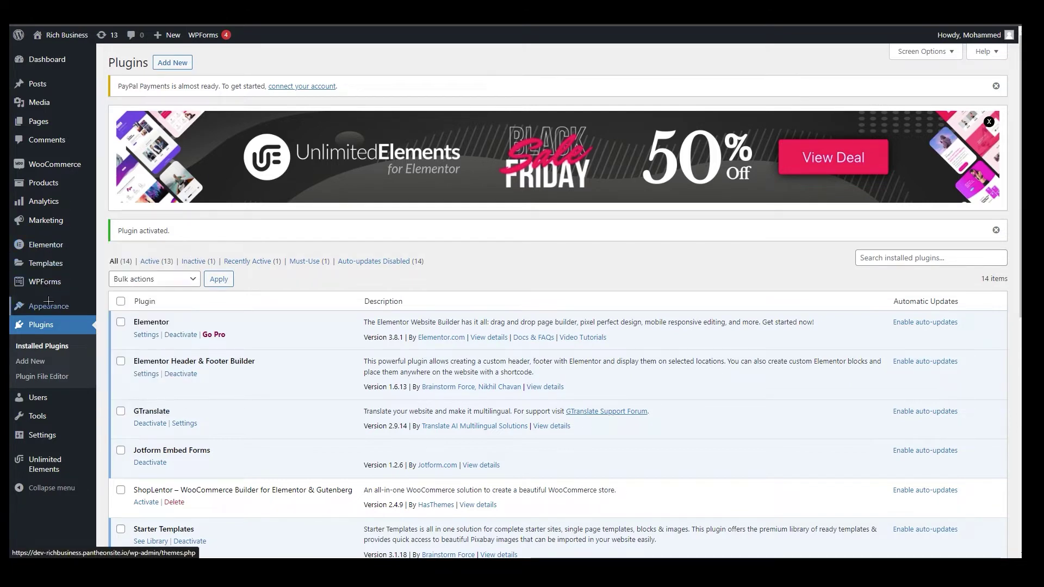
mouse_move(50, 306)
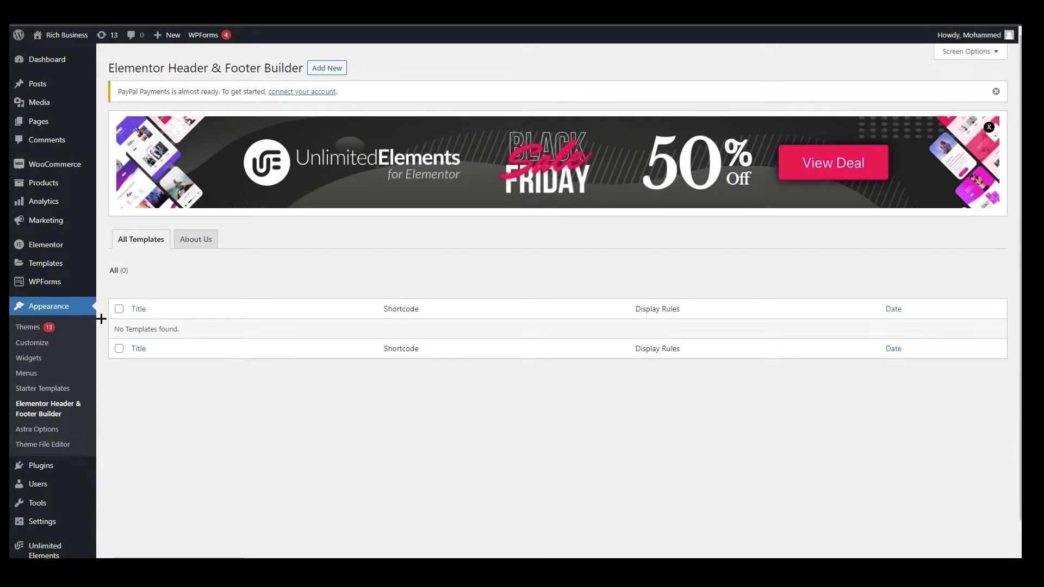
Enable the Elementor Header & Footer Builder post type in Elementor's general settings and save the changes.
click(48, 246)
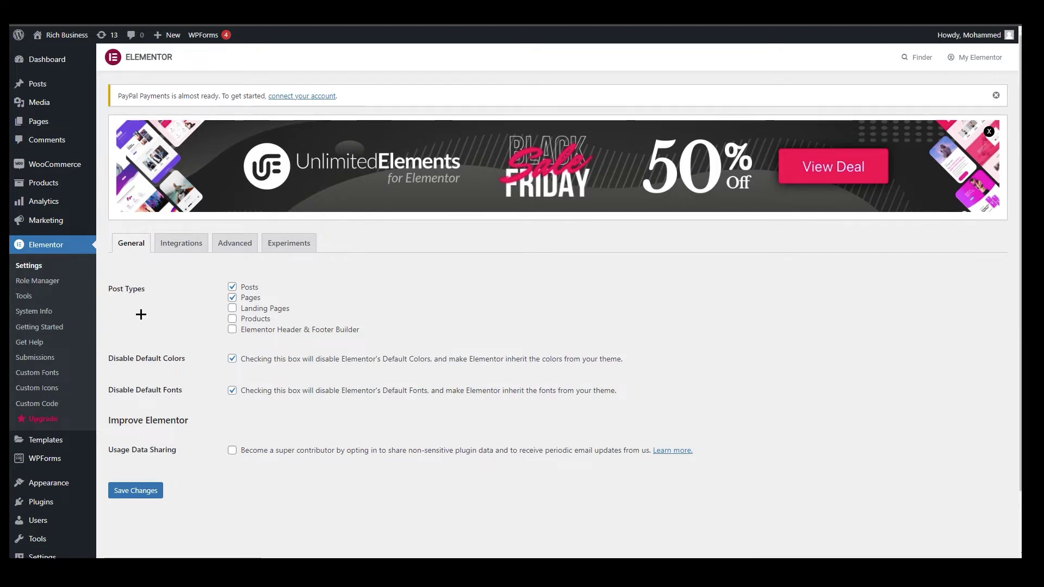
mouse_move(216, 326)
mouse_down()
mouse_move(350, 331)
mouse_move(181, 343)
mouse_move(134, 334)
mouse_move(232, 335)
mouse_up()
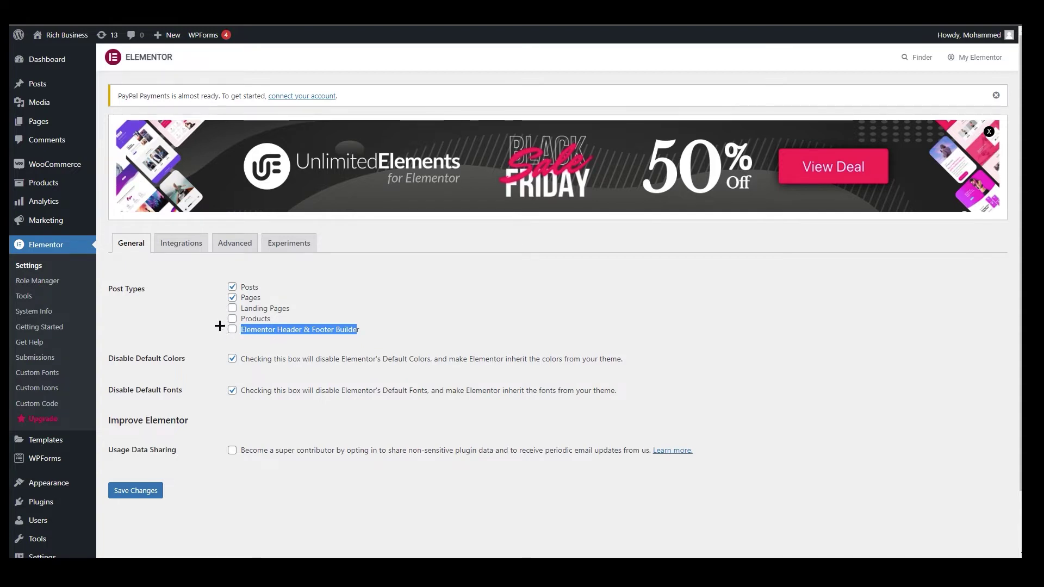
click(230, 334)
click(231, 332)
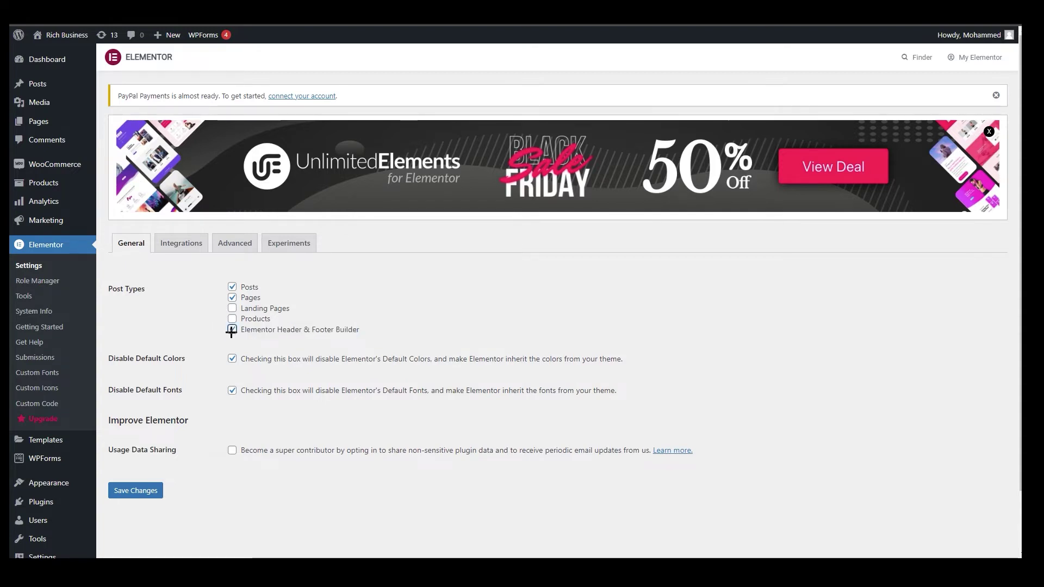
click(162, 490)
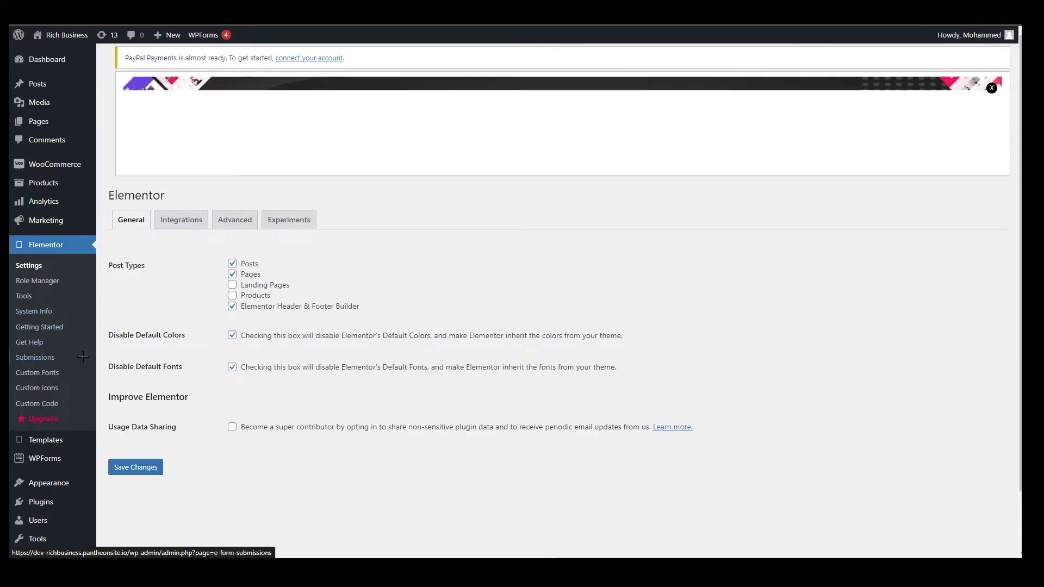
Start a new Elementor Header & Footer Builder template, skipping the introductory survey.
scroll(83, 357, down, 1)
mouse_move(46, 416)
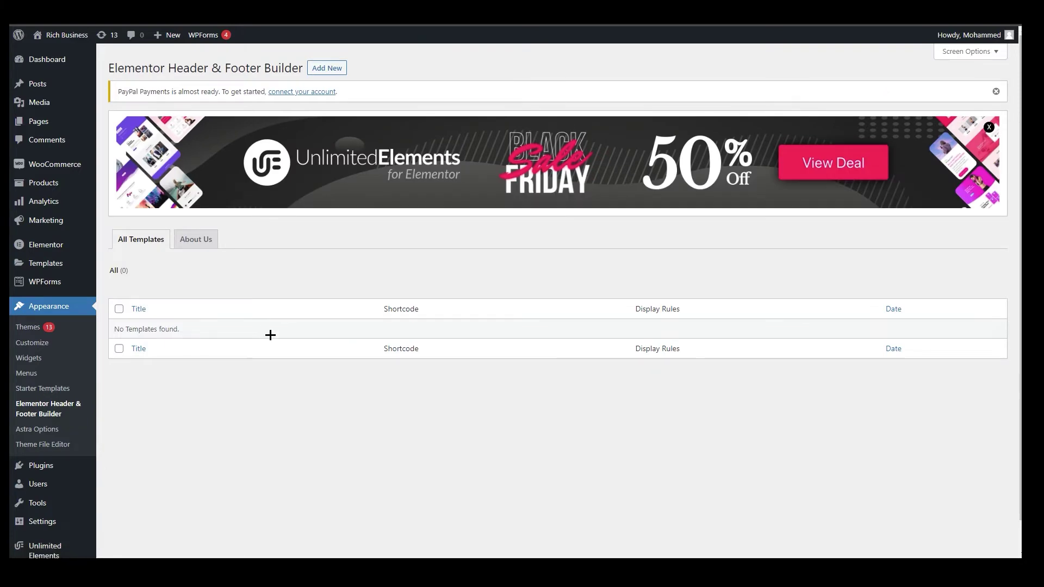
click(330, 70)
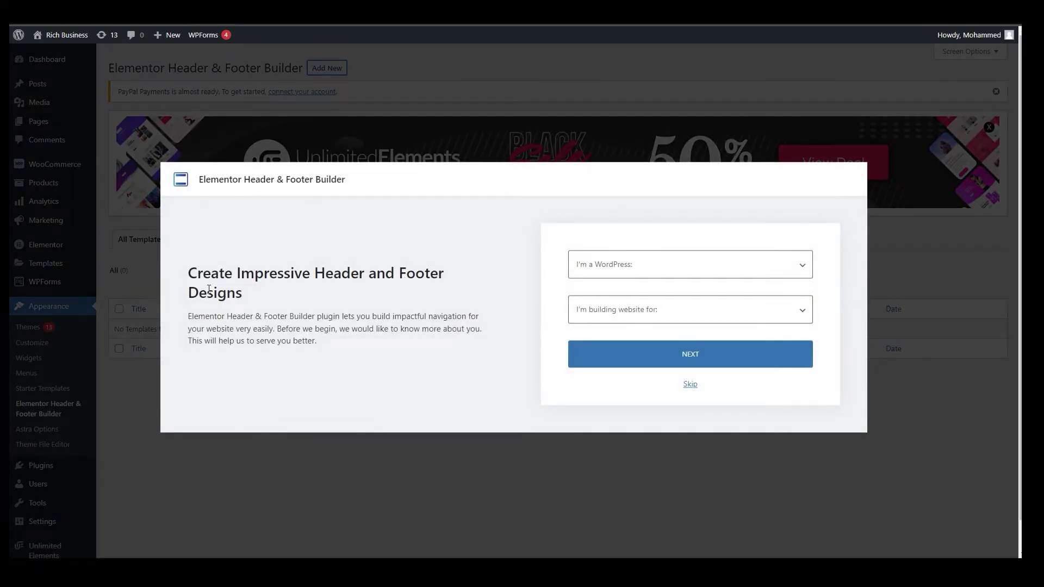
click(690, 384)
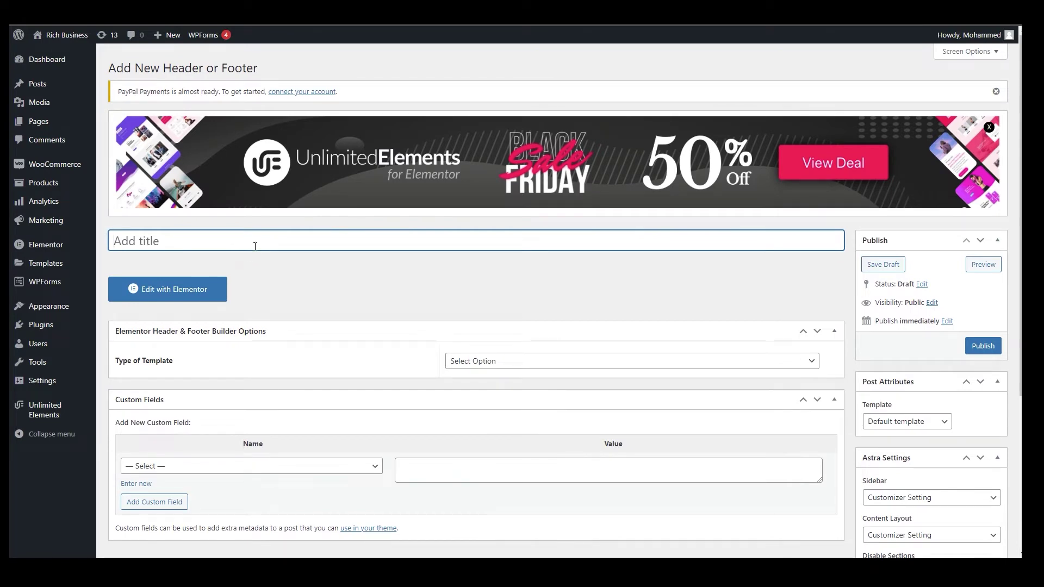
Title the new template "Header" and set its template type to Header.
text(Header)
click(139, 365)
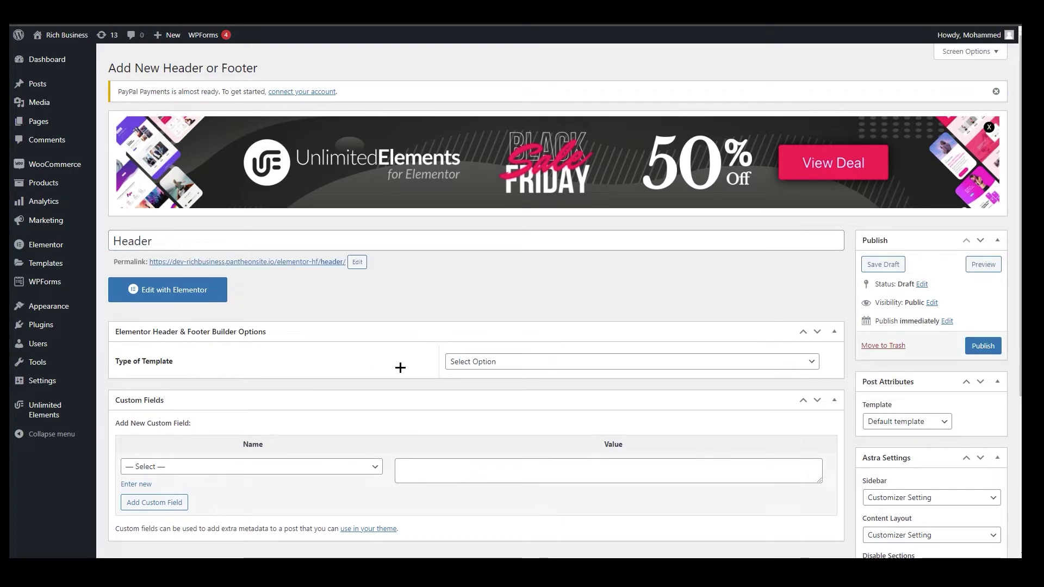
click(474, 363)
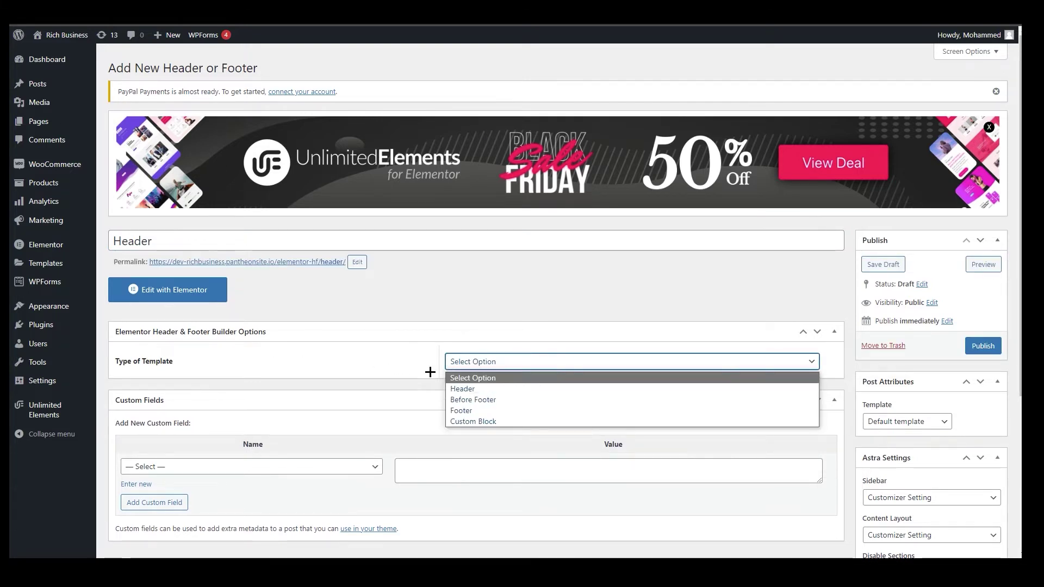
click(479, 390)
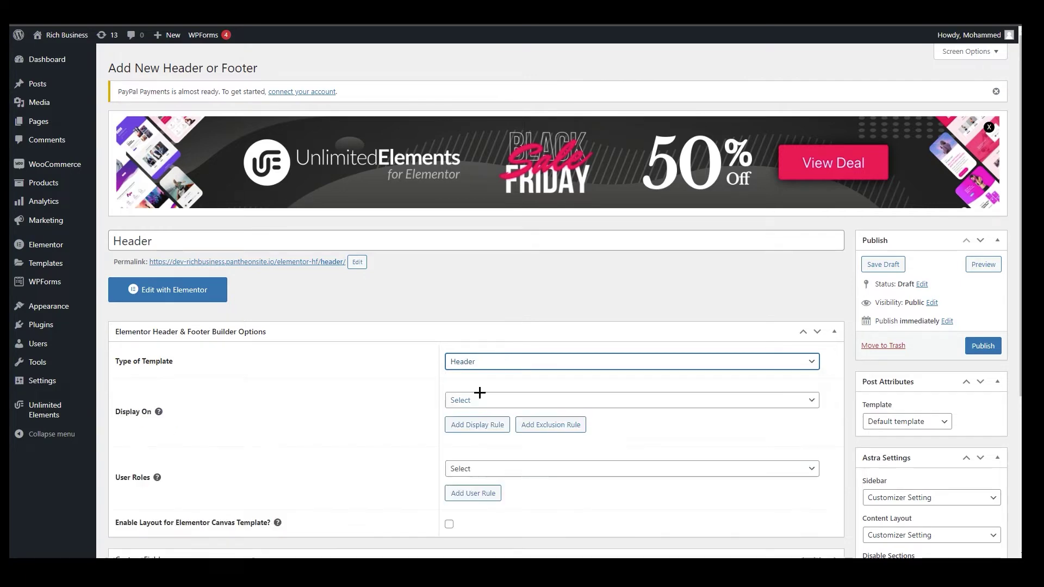
Set the header template to display on the Entire Website.
scroll(455, 330, down, 2)
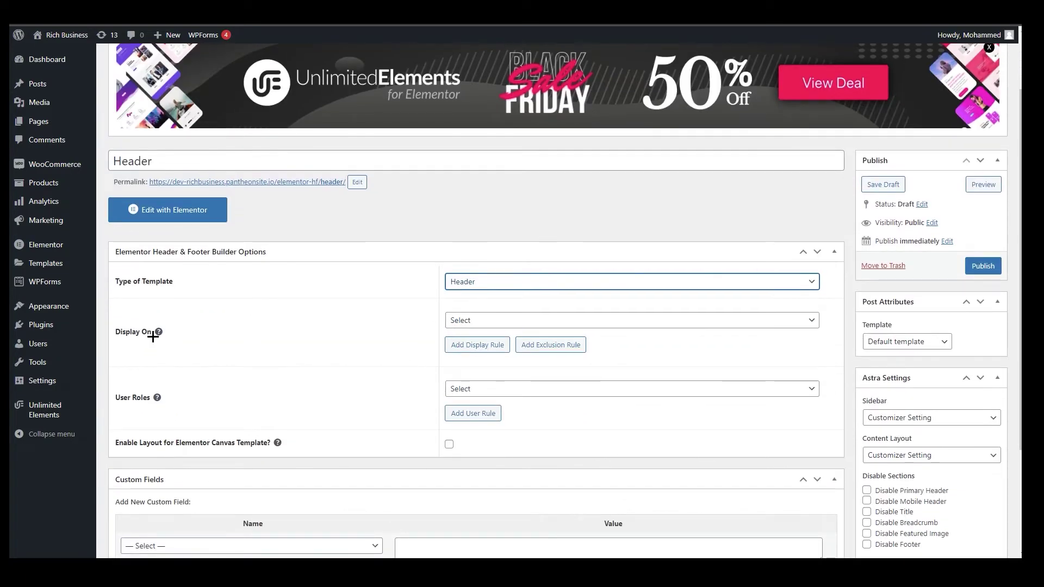
click(569, 325)
scroll(567, 337, down, 1)
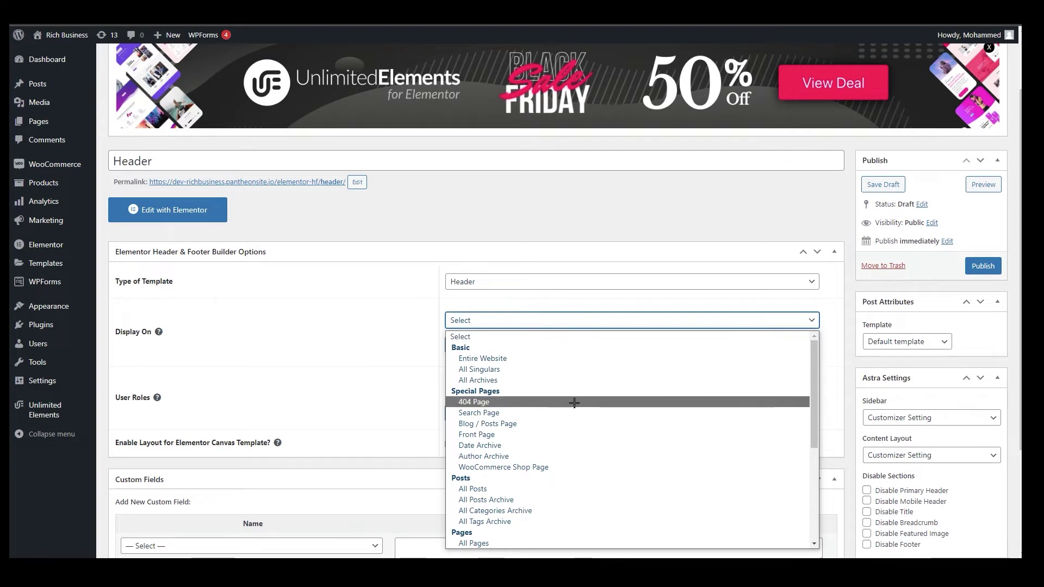
scroll(505, 391, up, 1)
scroll(489, 435, down, 2)
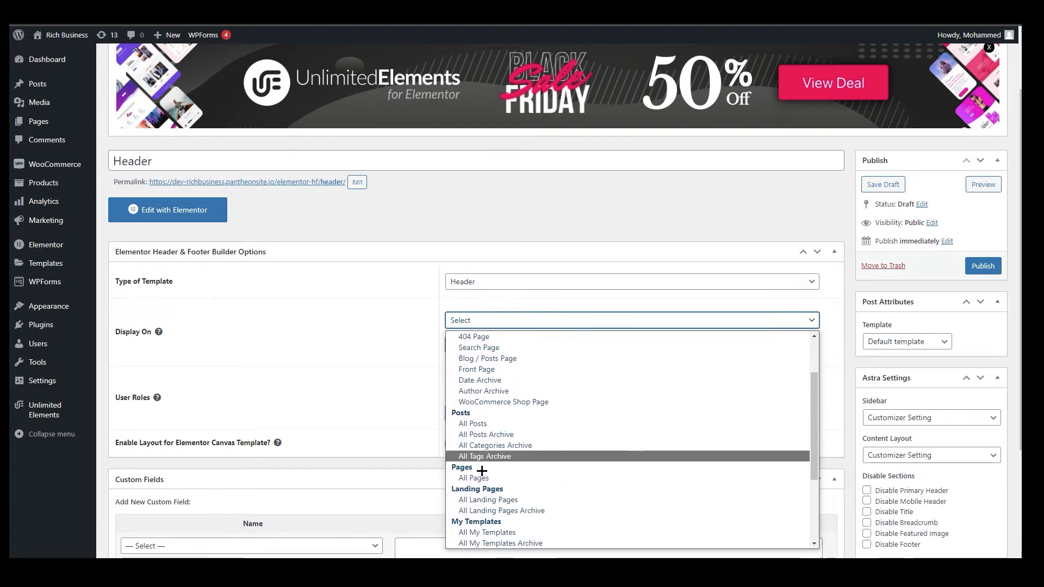
scroll(522, 490, down, 3)
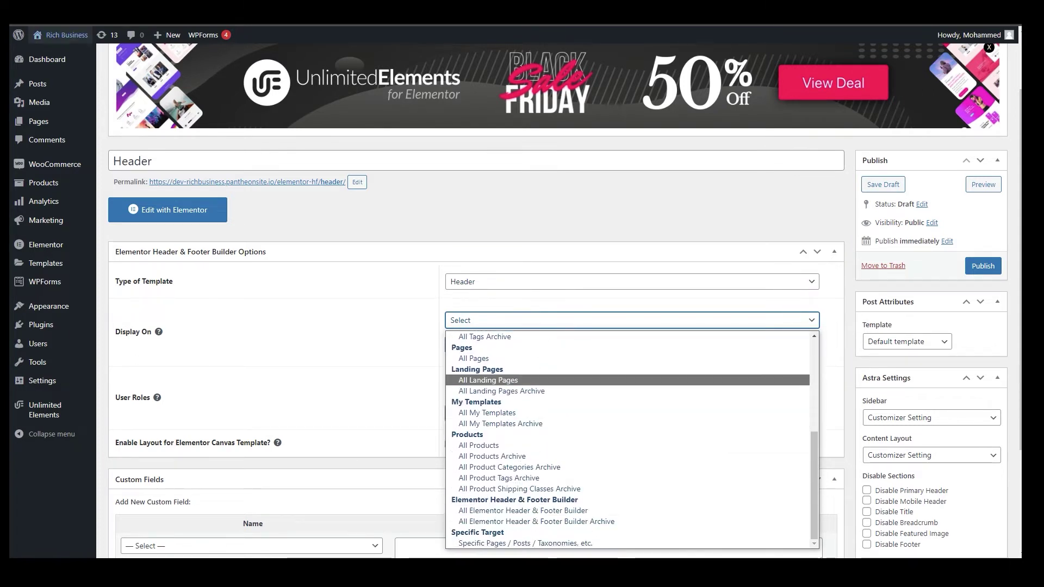
scroll(517, 430, up, 6)
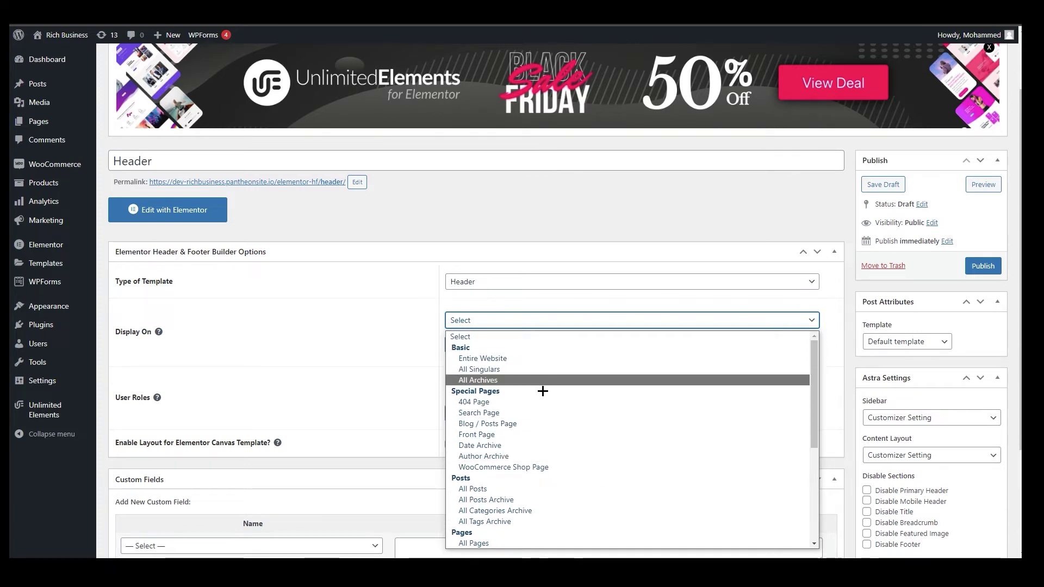
click(504, 357)
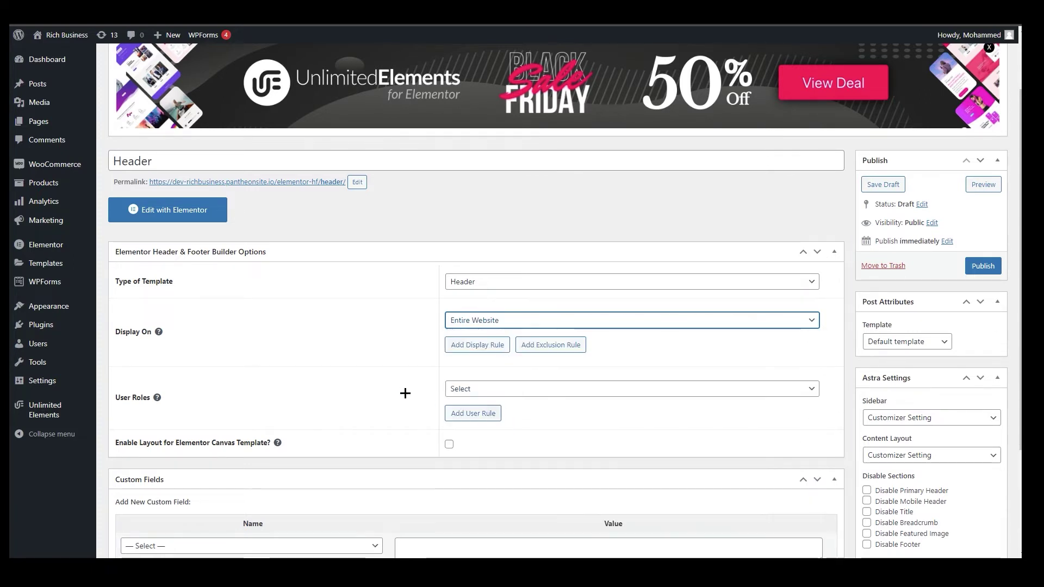
Publish the Header template with no user role restriction selected.
scroll(413, 386, down, 2)
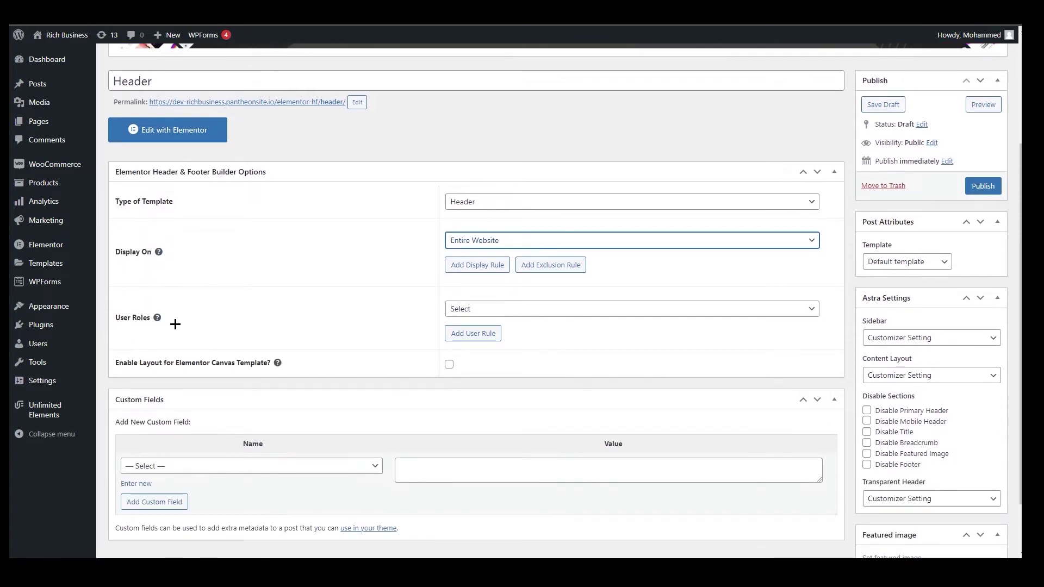
click(525, 311)
click(369, 322)
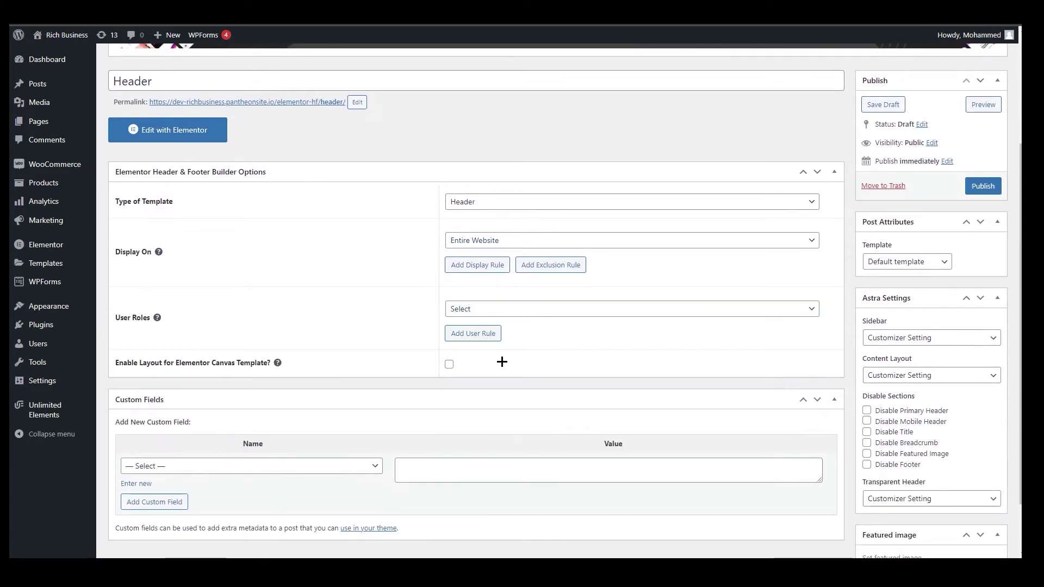
scroll(539, 370, down, 1)
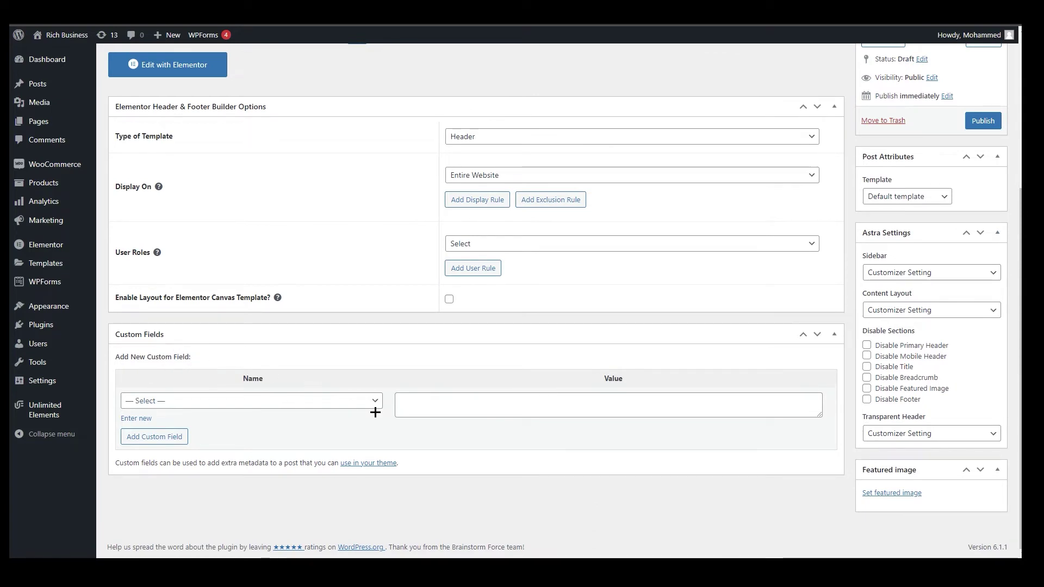
scroll(327, 405, up, 3)
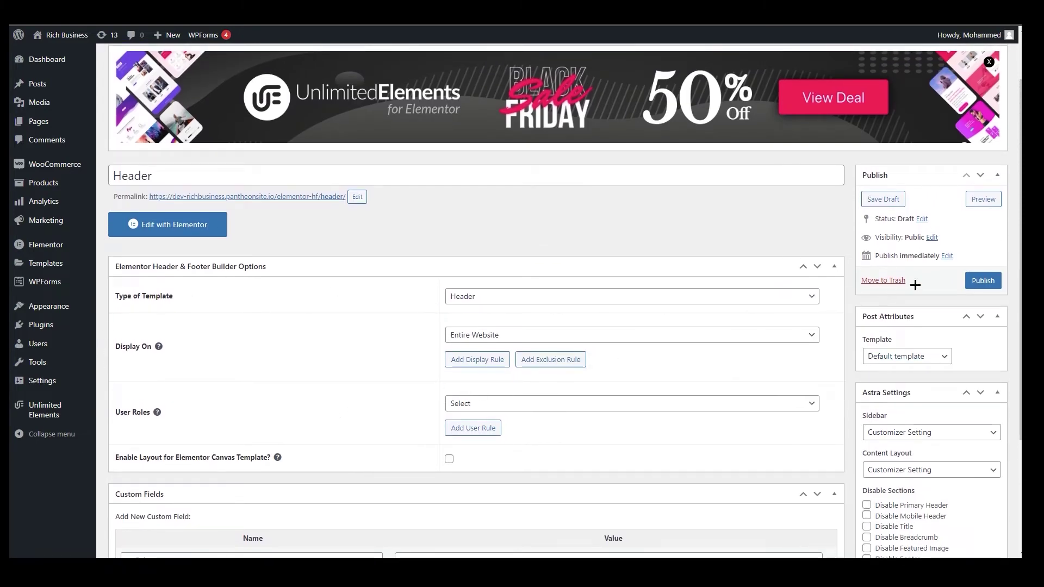
click(982, 281)
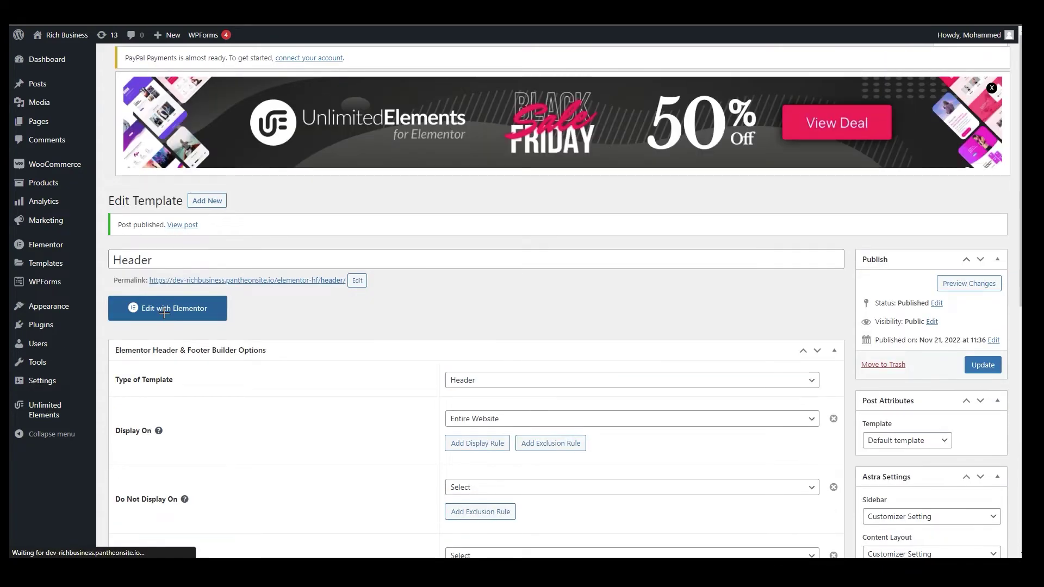
Open the Header template in the Elementor editor and add a section with three equal columns.
scroll(294, 381, down, 2)
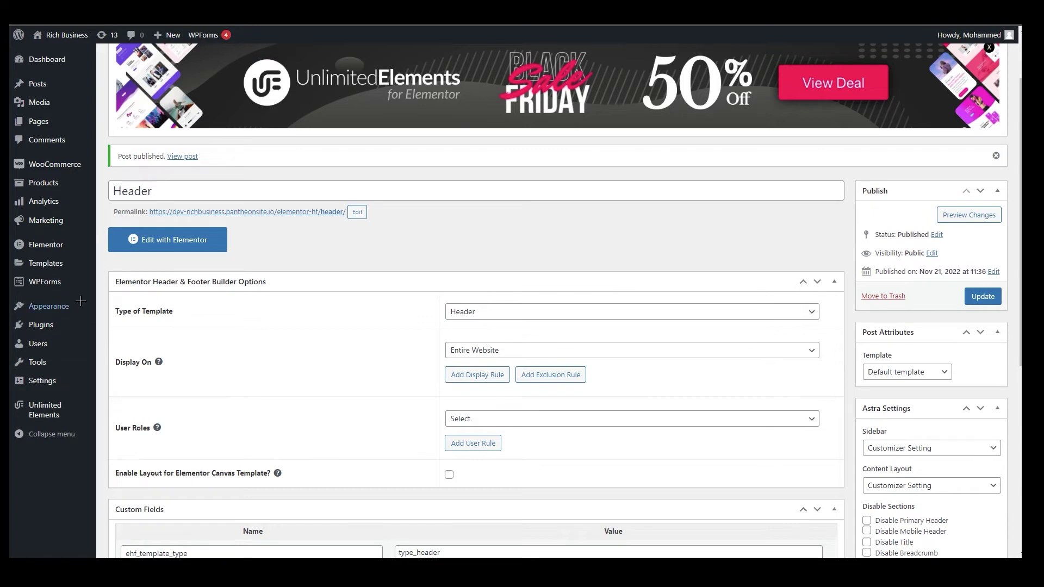
click(172, 244)
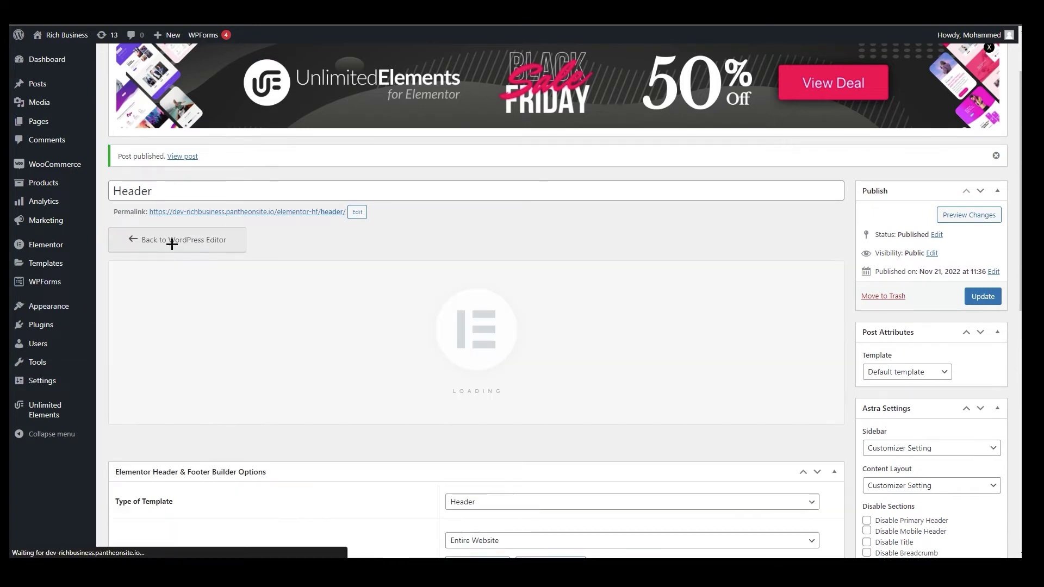
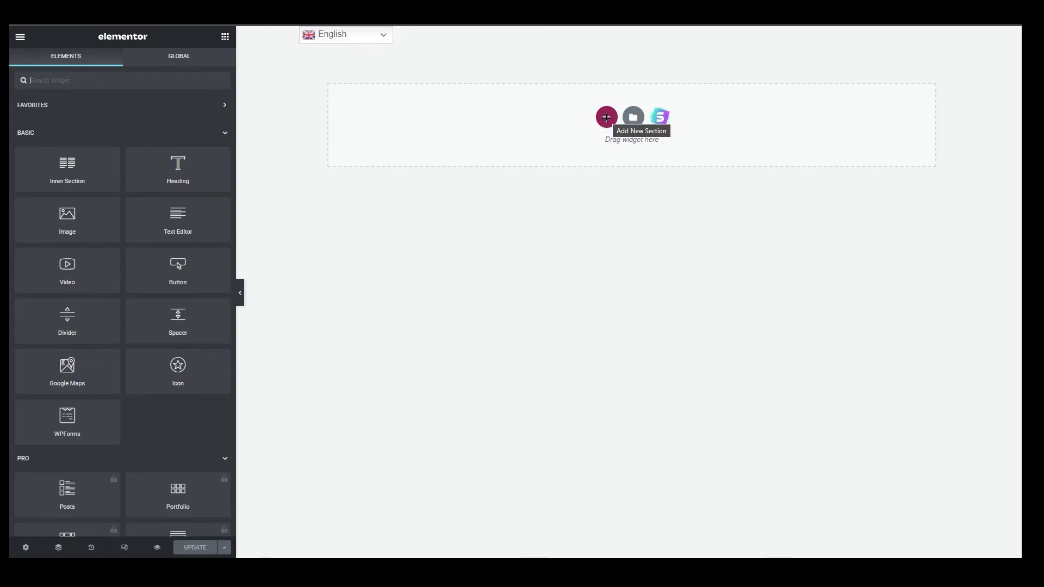
click(607, 118)
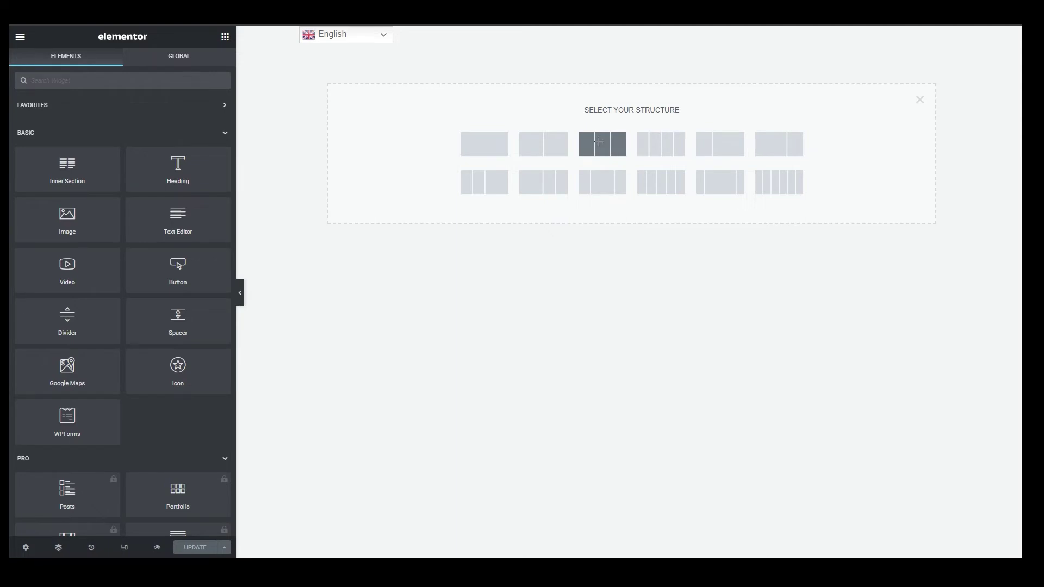
click(598, 141)
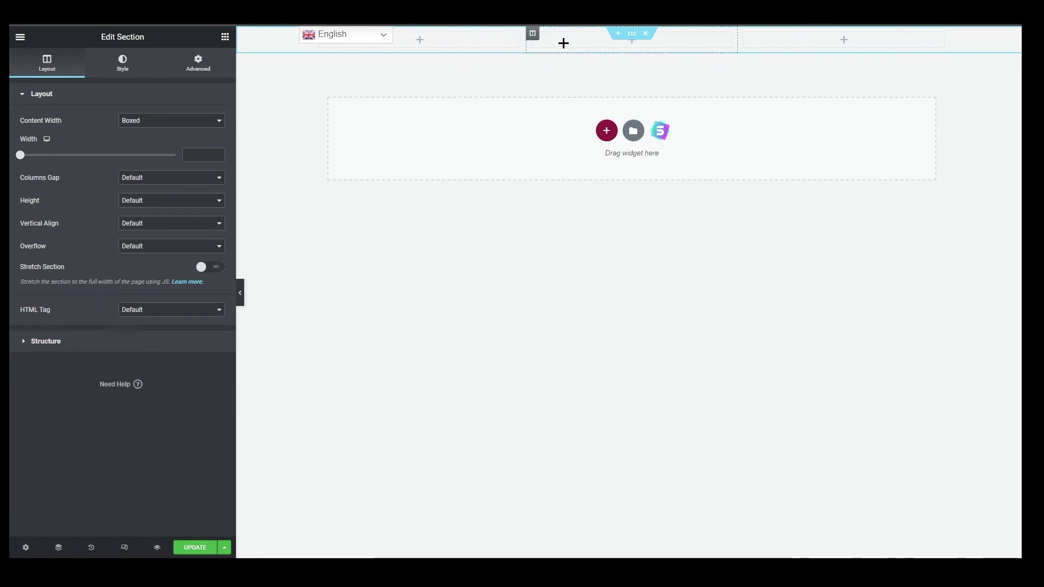
Find the Header & Footer Builder's Site Logo widget with the search term "logo" and place it in the section's first column.
click(414, 41)
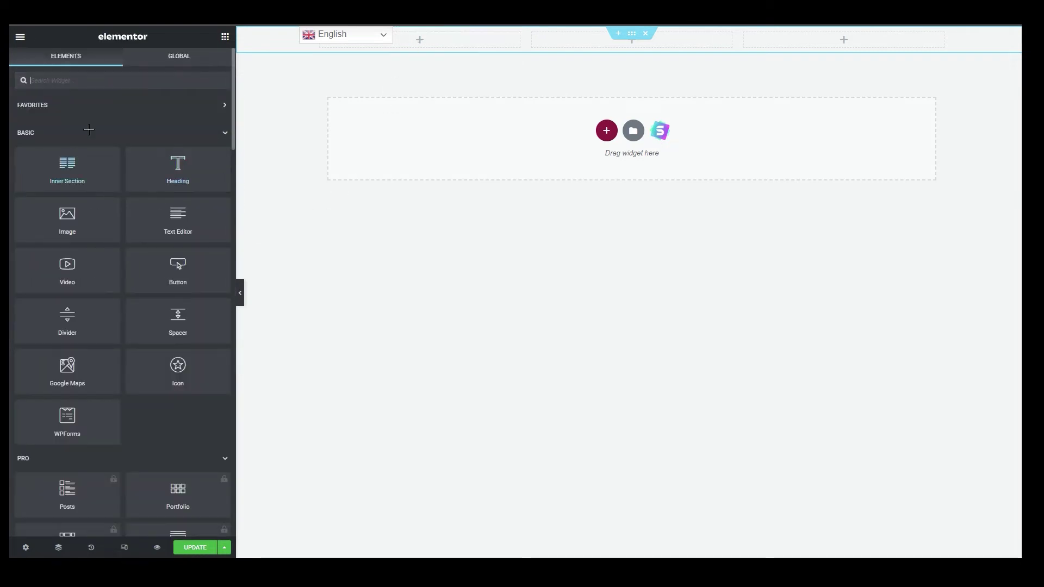
click(155, 57)
click(92, 64)
mouse_move(64, 224)
mouse_down()
mouse_move(275, 186)
mouse_move(64, 224)
mouse_up()
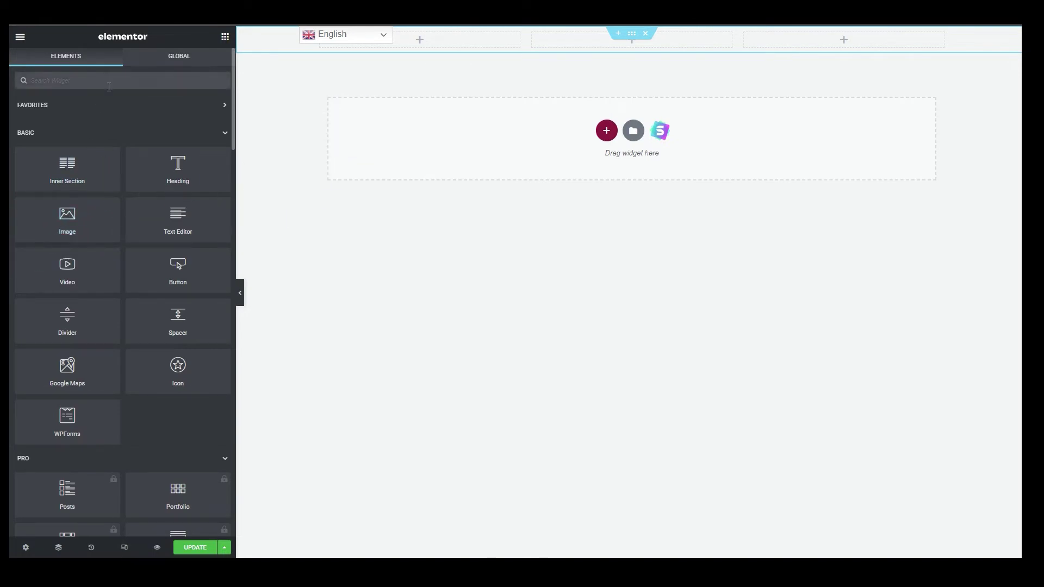
text(logo)
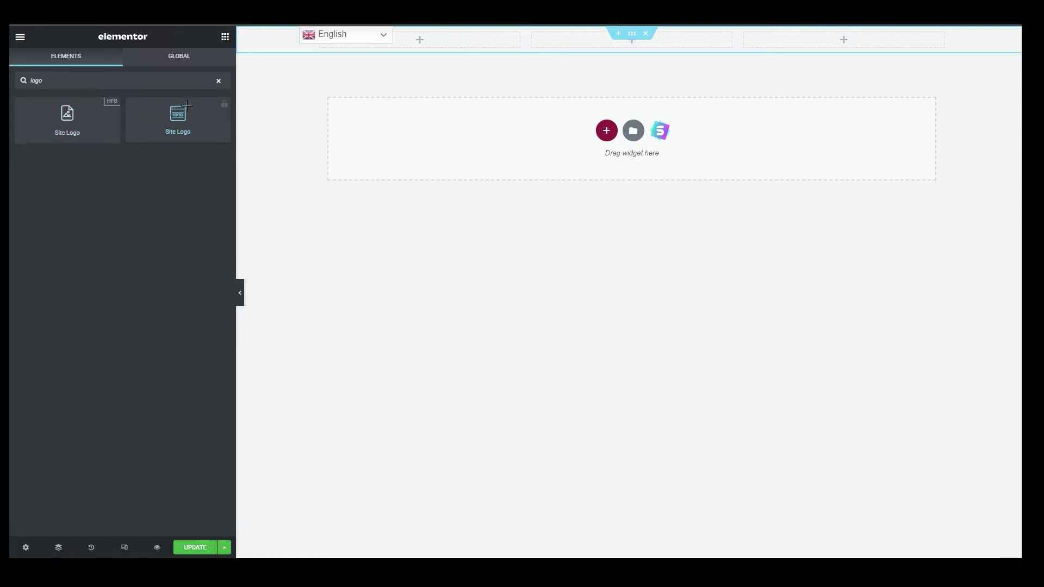
drag(77, 121, 434, 43)
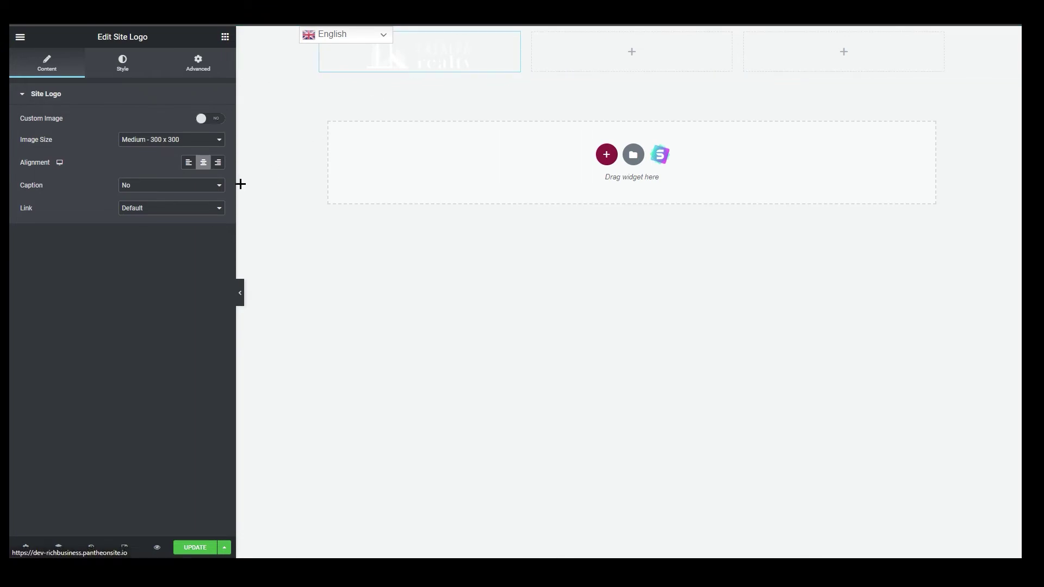
Review the Site Logo widget's image size options and its style, advanced and background settings.
click(175, 140)
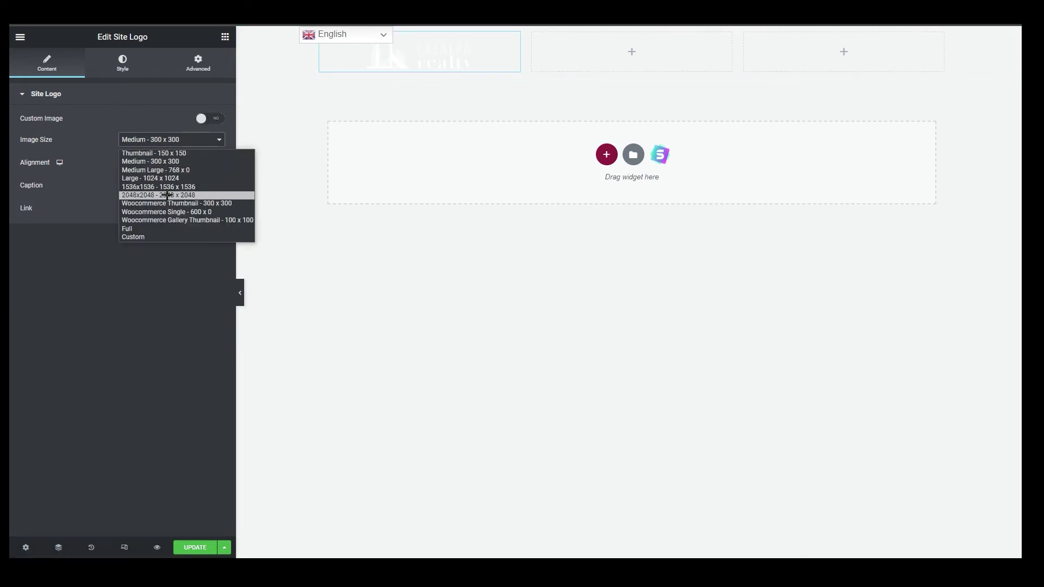
click(149, 262)
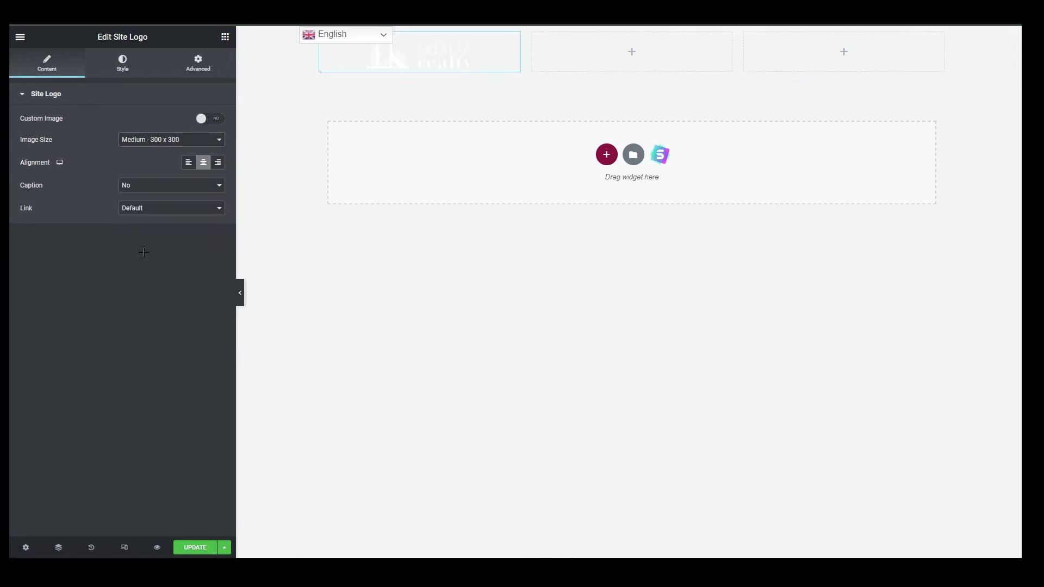
click(124, 68)
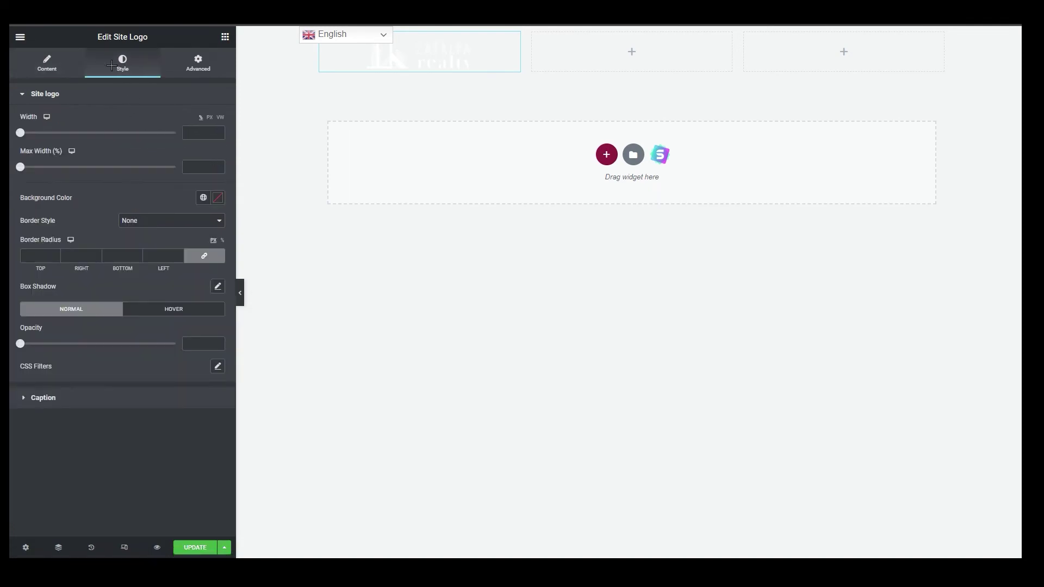
click(46, 66)
click(191, 61)
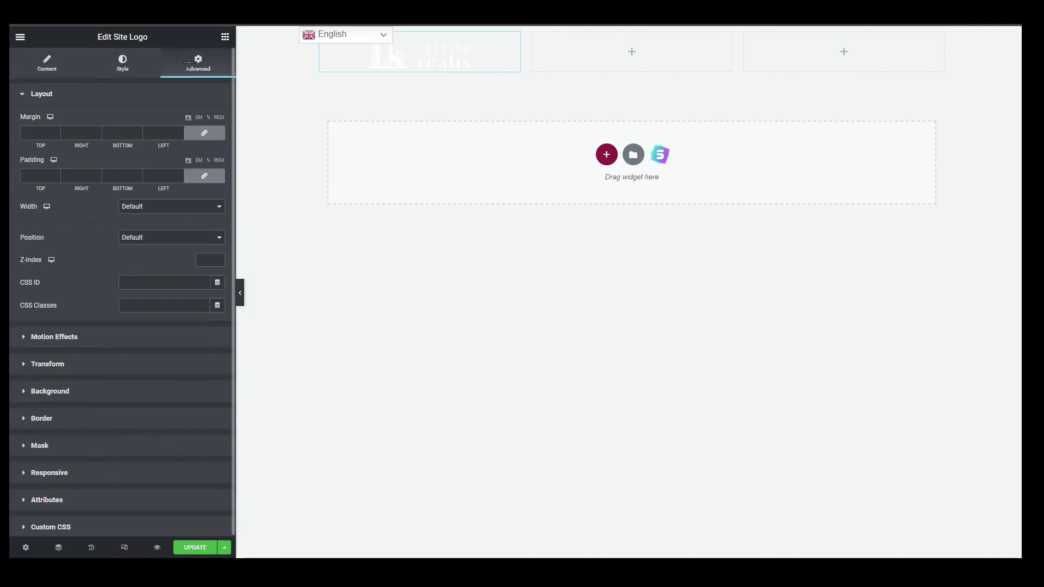
click(92, 392)
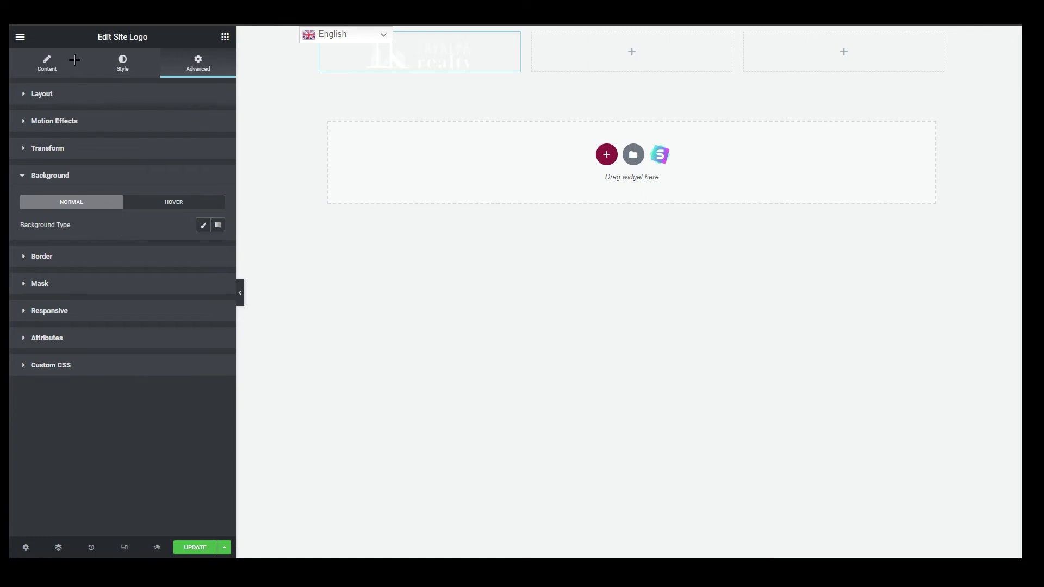
click(47, 62)
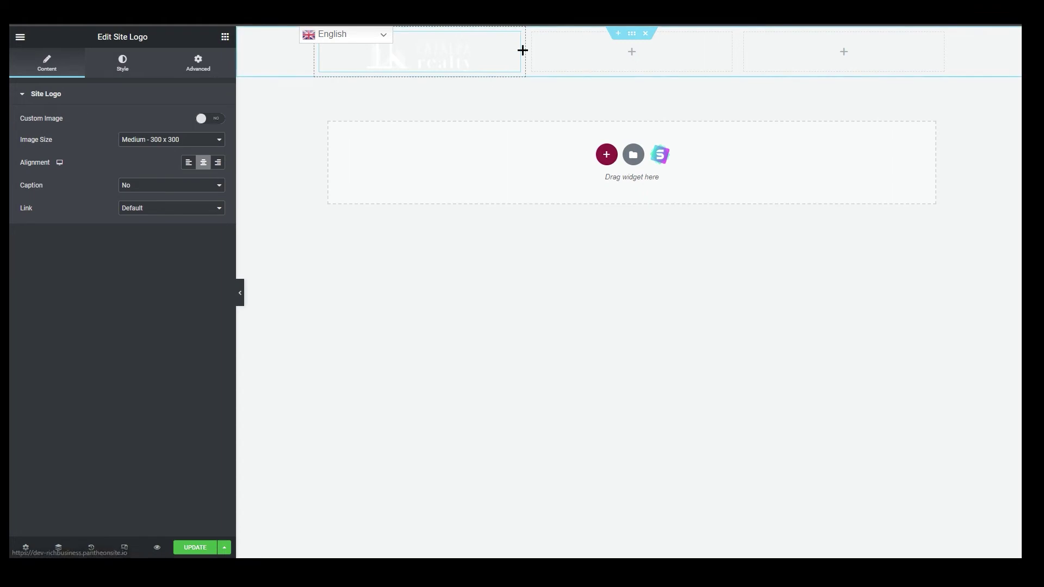
Narrow the logo column in favour of the middle column, and place a Button widget in the third column.
drag(522, 50, 448, 51)
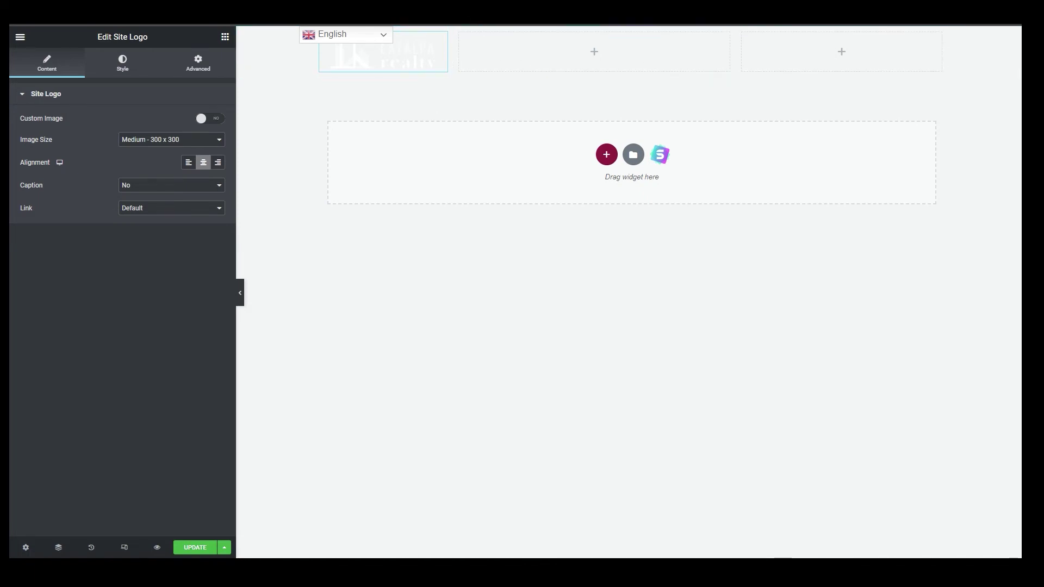
click(21, 36)
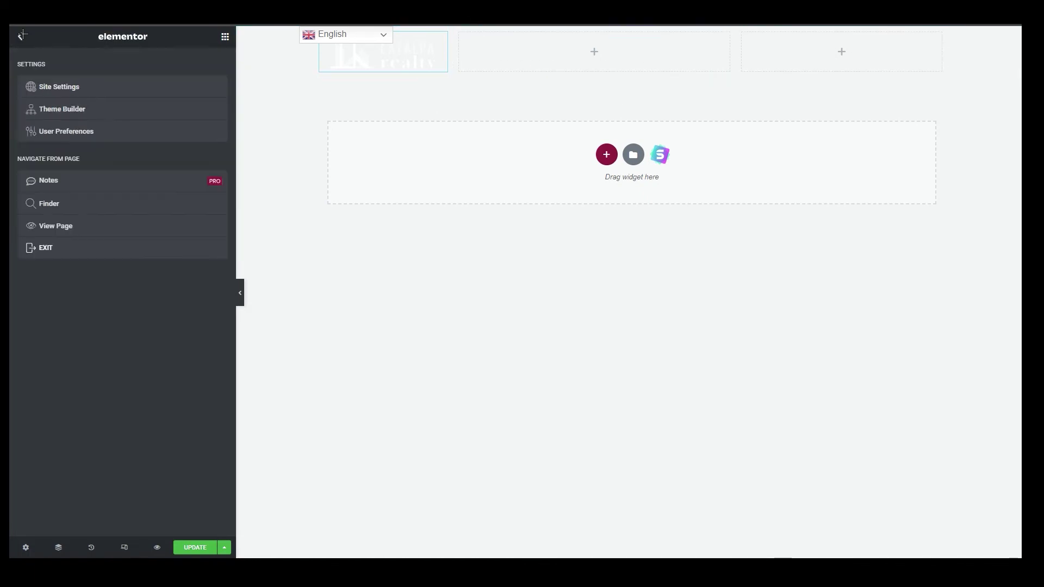
click(225, 36)
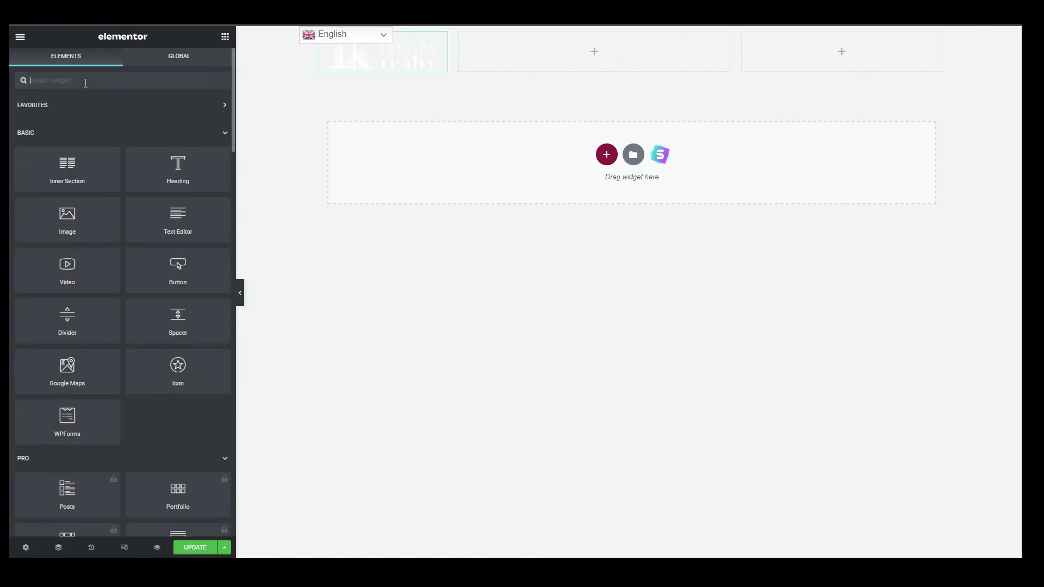
click(85, 83)
text(butto)
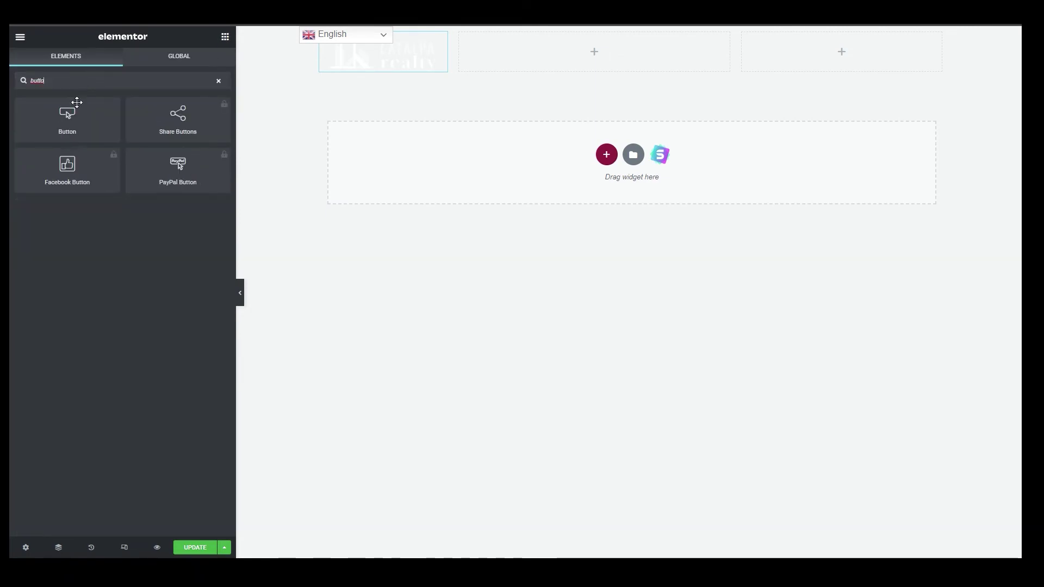
drag(60, 121, 836, 53)
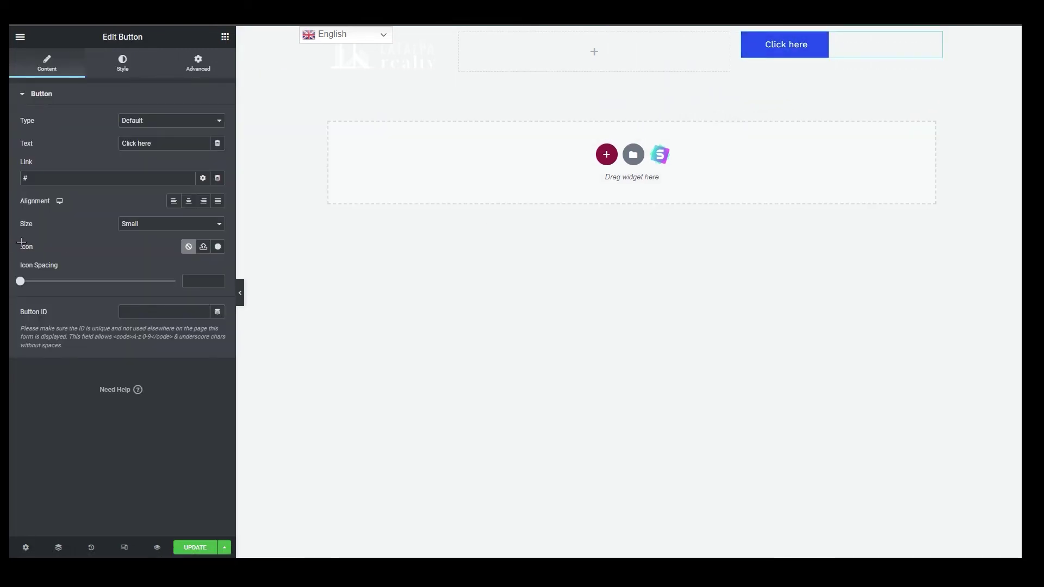
Set the button's text to "Calll to action", align it right and choose the Small size.
triple_click(155, 145)
text(C)
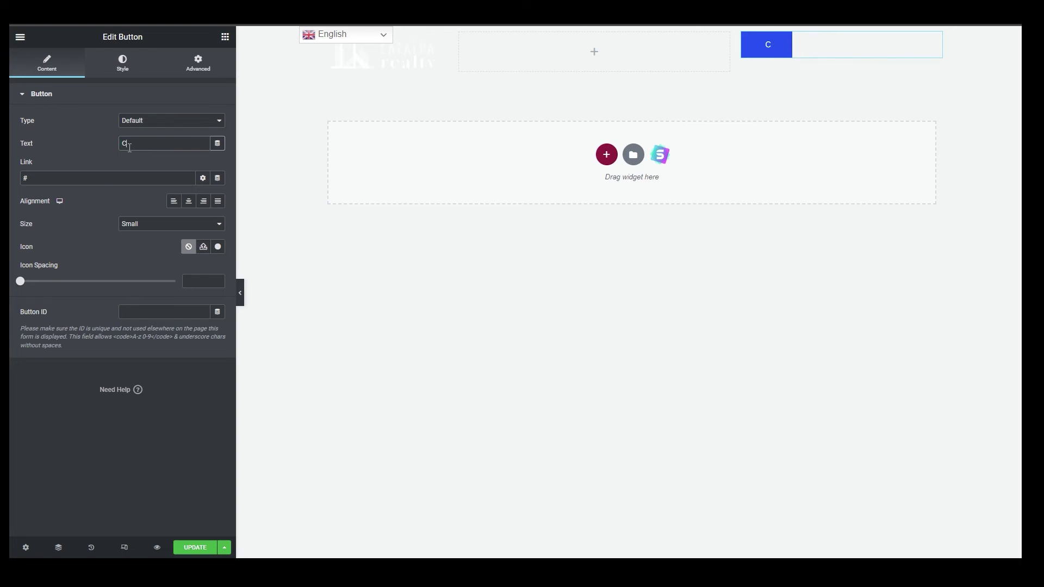
text(alll to act)
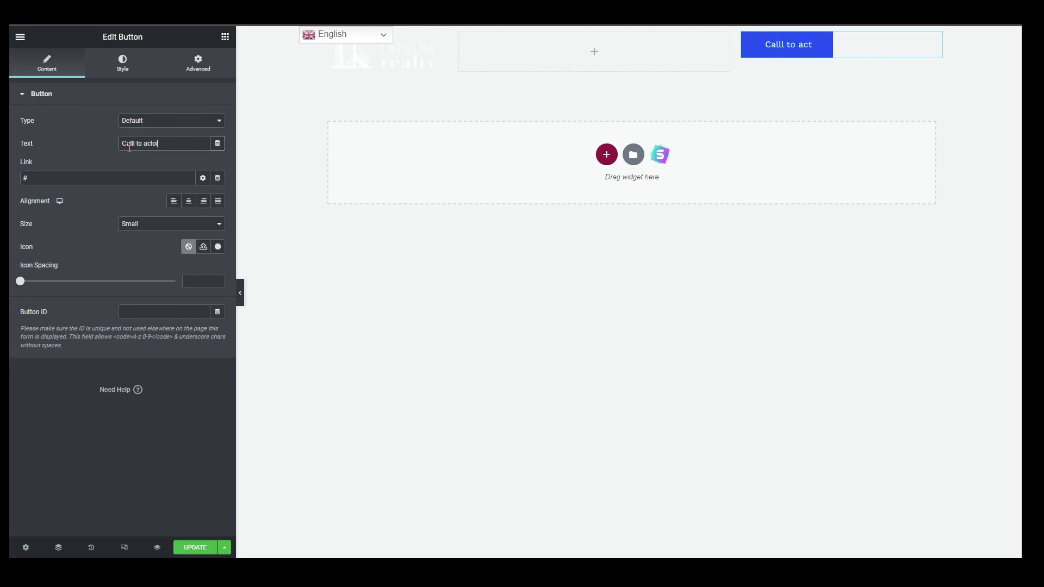
text(ion)
click(203, 201)
click(140, 224)
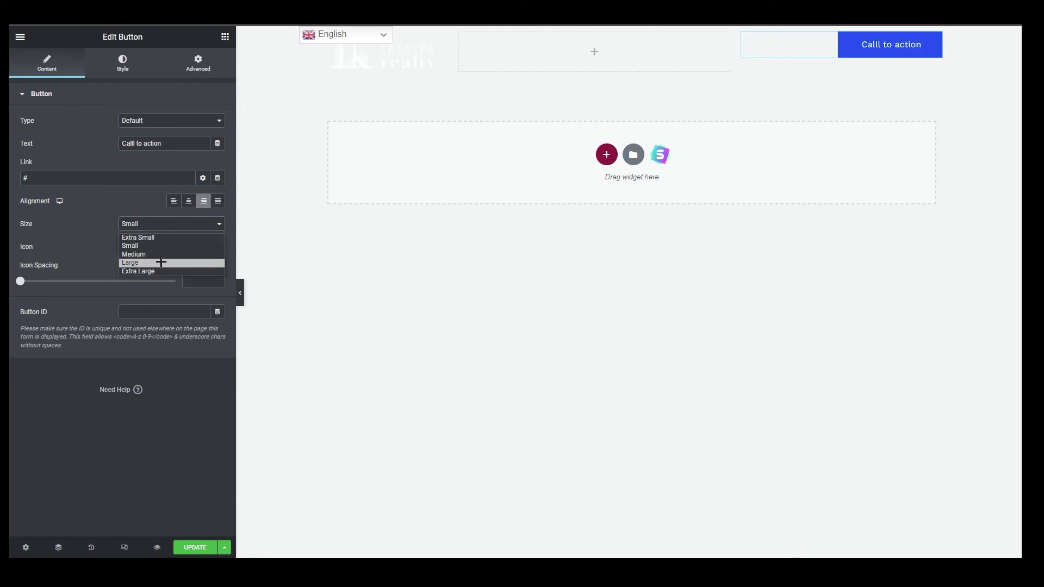
click(166, 245)
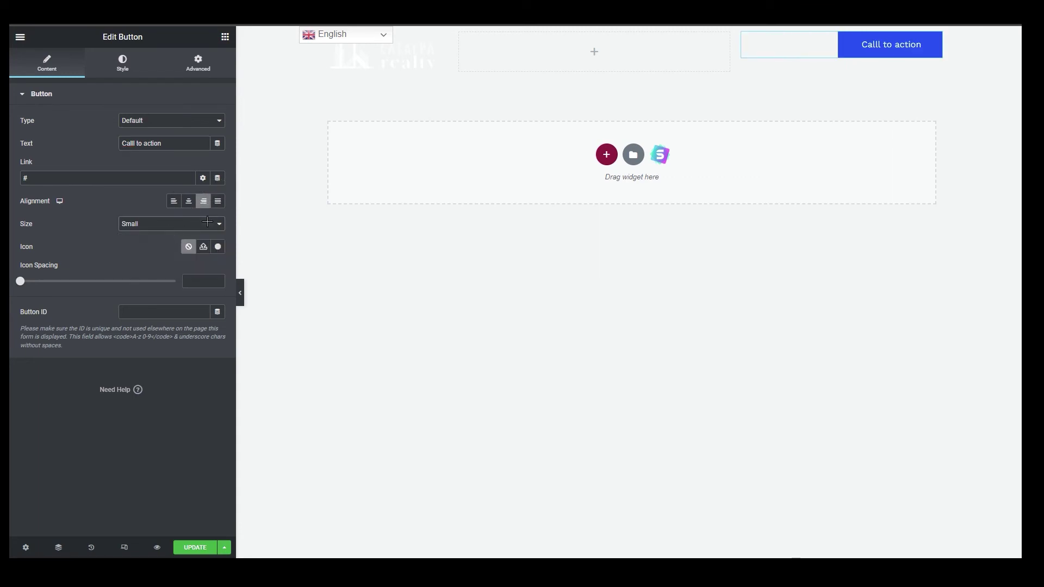
Set the button's icon spacing to 0, preview the Success and Warning types, and choose the Danger type.
mouse_move(21, 280)
mouse_down()
mouse_move(177, 280)
mouse_move(21, 281)
mouse_move(29, 280)
mouse_up()
click(20, 281)
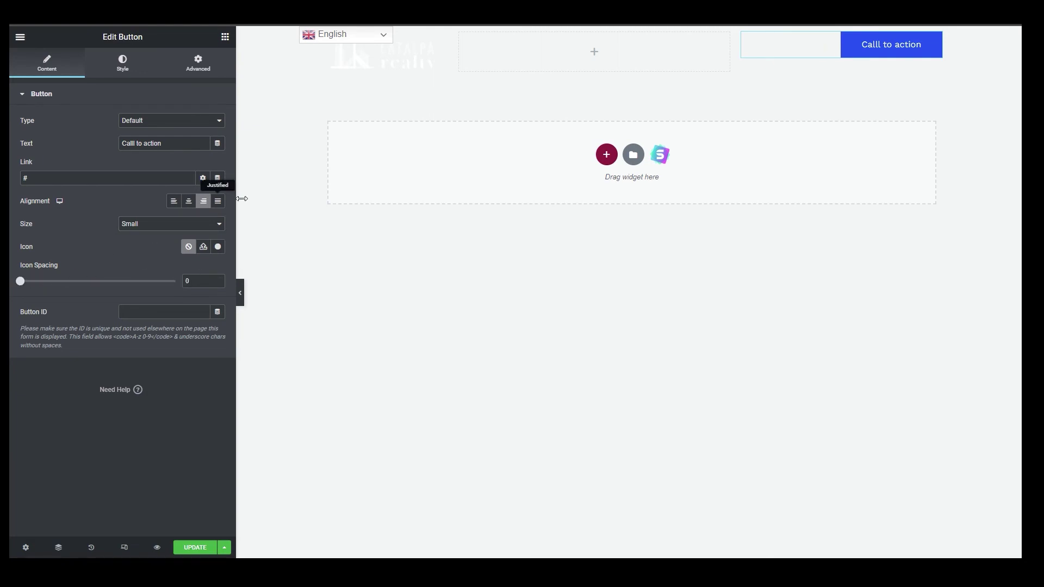
click(158, 118)
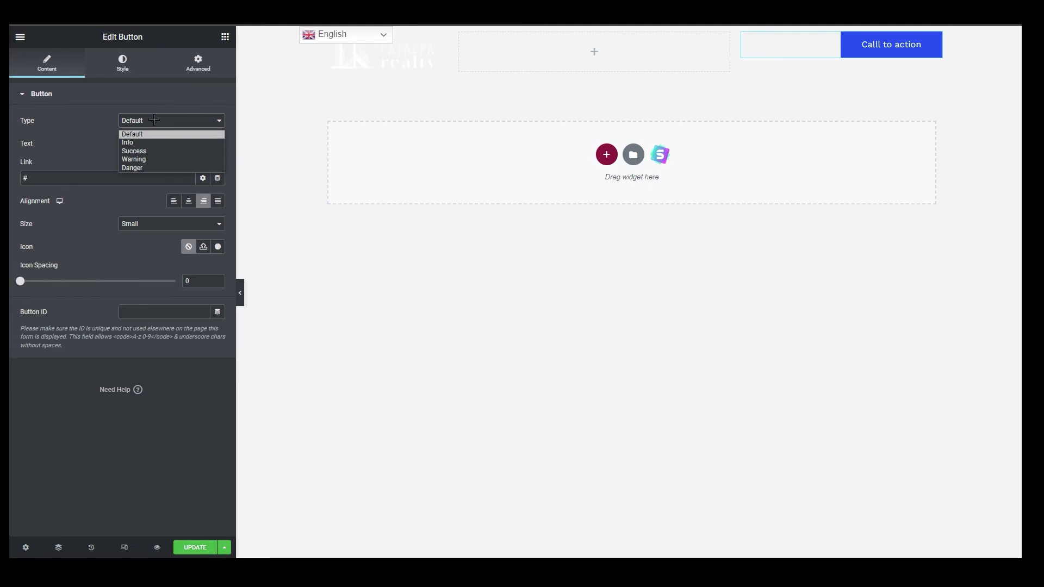
click(155, 116)
click(191, 122)
click(165, 143)
click(166, 121)
click(163, 143)
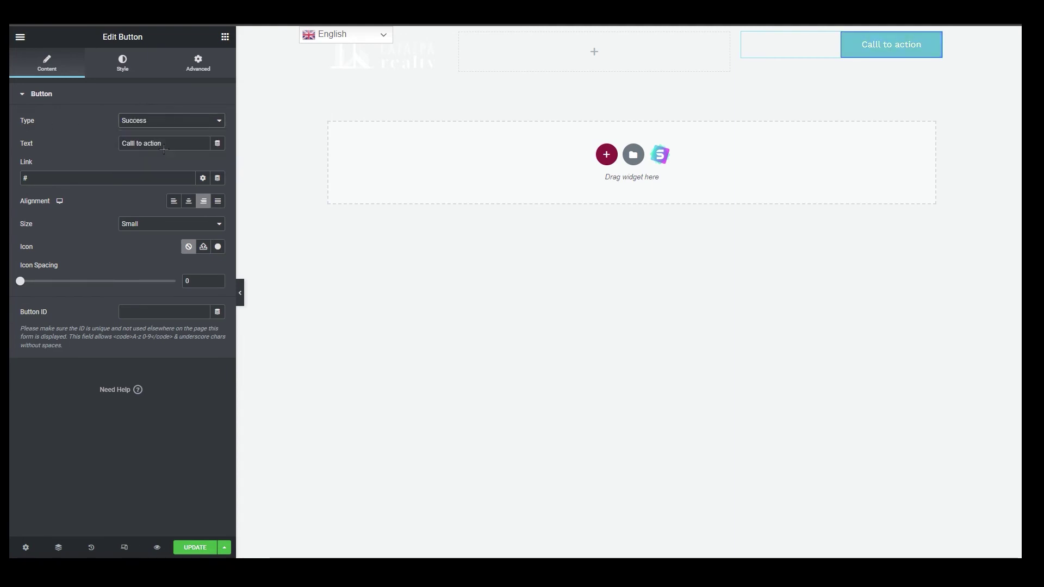
click(163, 122)
click(158, 159)
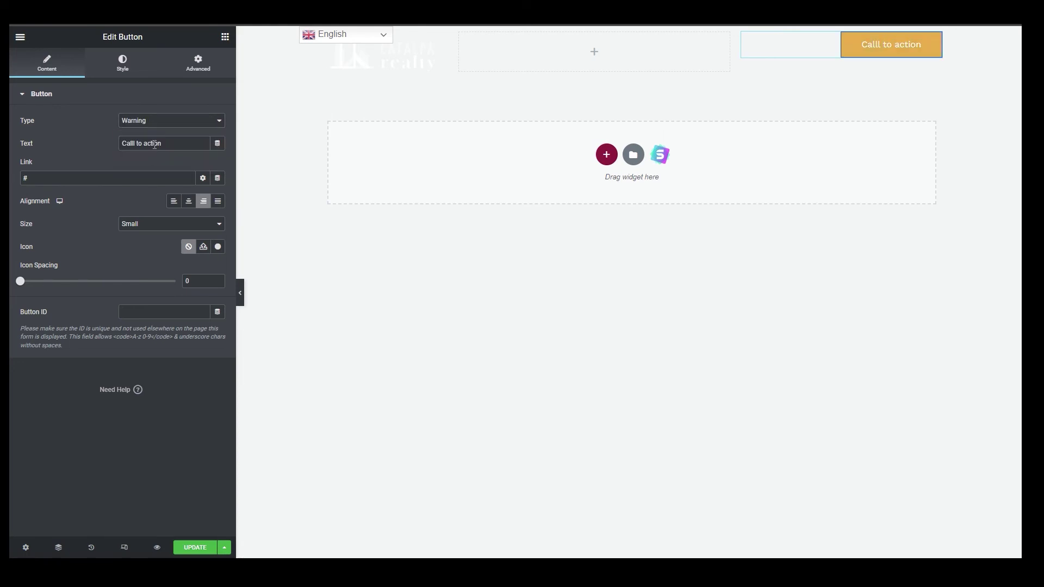
click(158, 125)
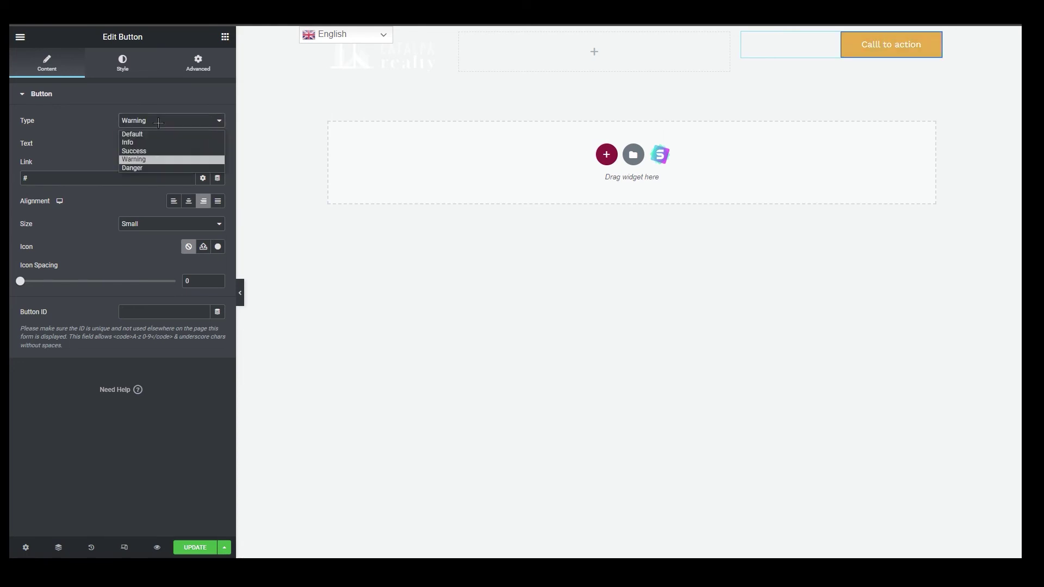
click(139, 168)
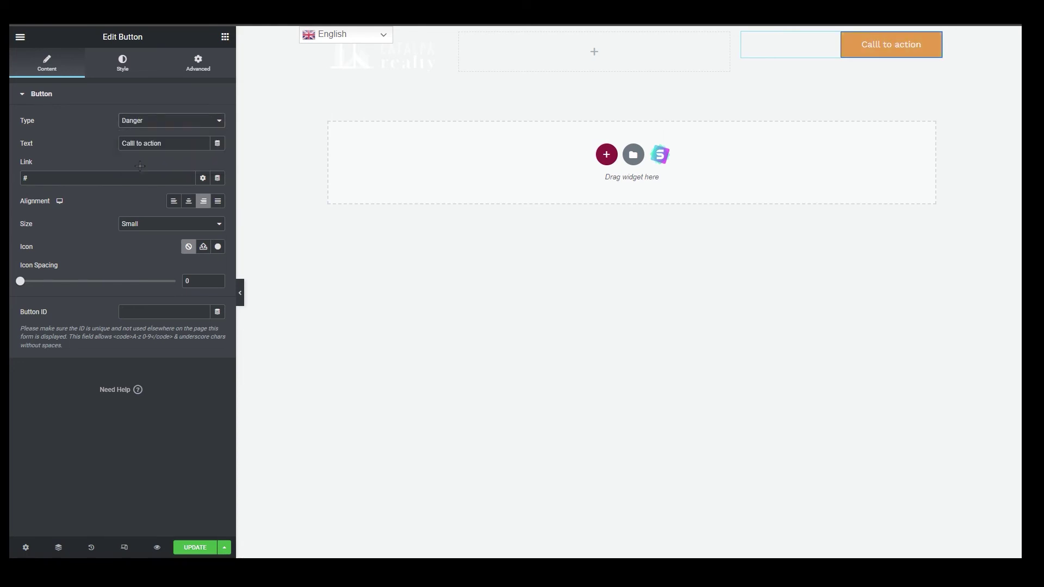
Set the button's hover text color to #FDFDFD and update the header template.
click(134, 69)
click(144, 166)
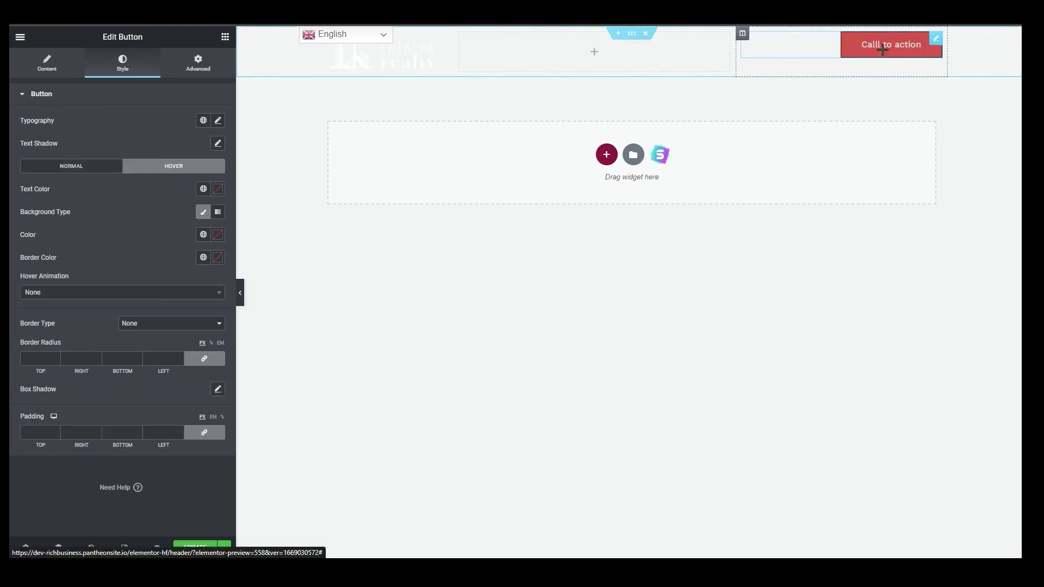
click(217, 189)
click(108, 238)
drag(108, 237, 93, 229)
click(144, 185)
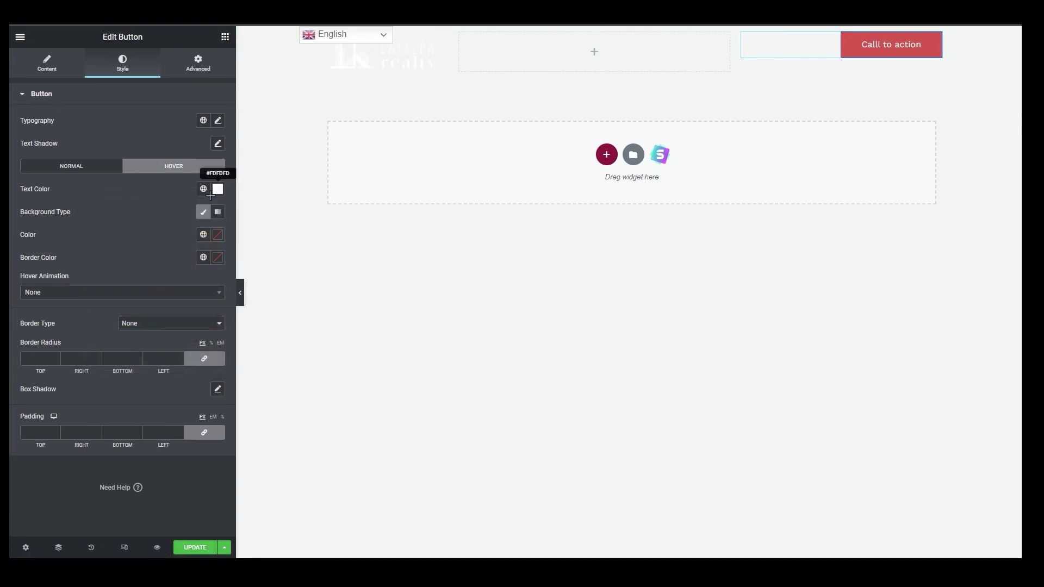
click(197, 548)
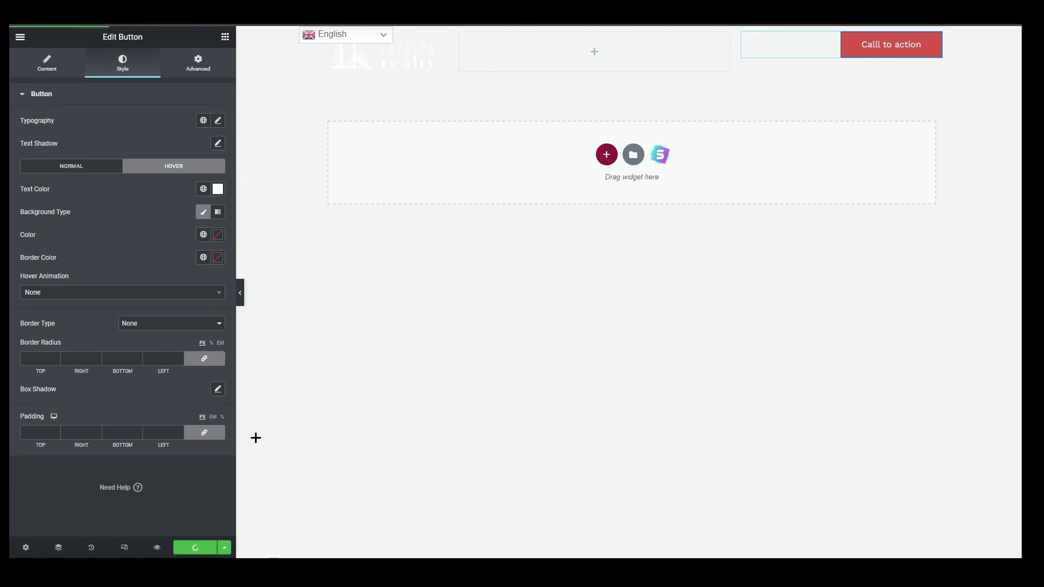
Review the call-to-action button's normal style settings and its advanced layout settings.
click(888, 81)
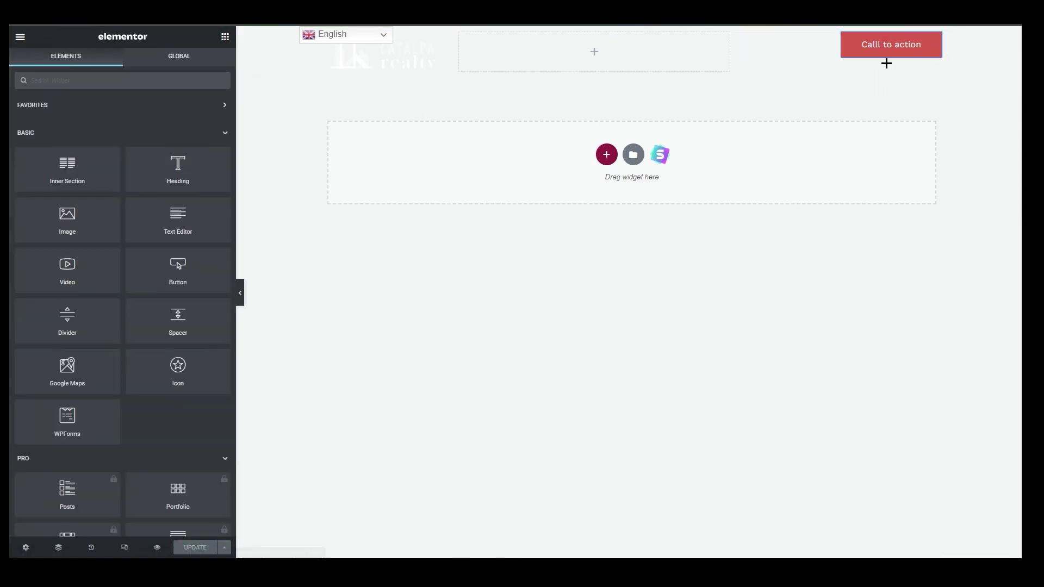
click(891, 44)
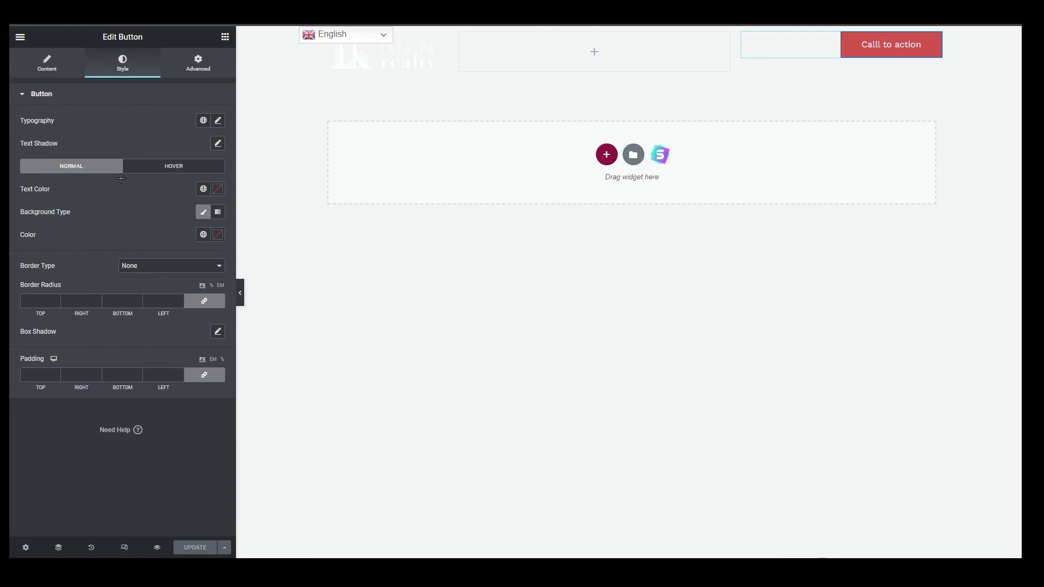
click(181, 71)
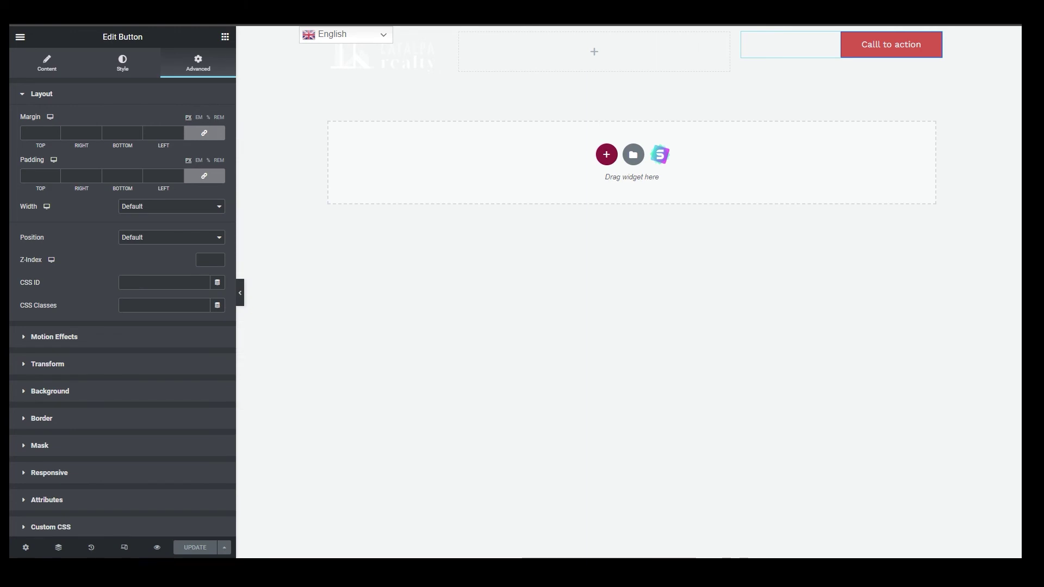
Find the Navigation Menu widget with the search term "navigat", place it in the middle column and widen that column.
click(225, 37)
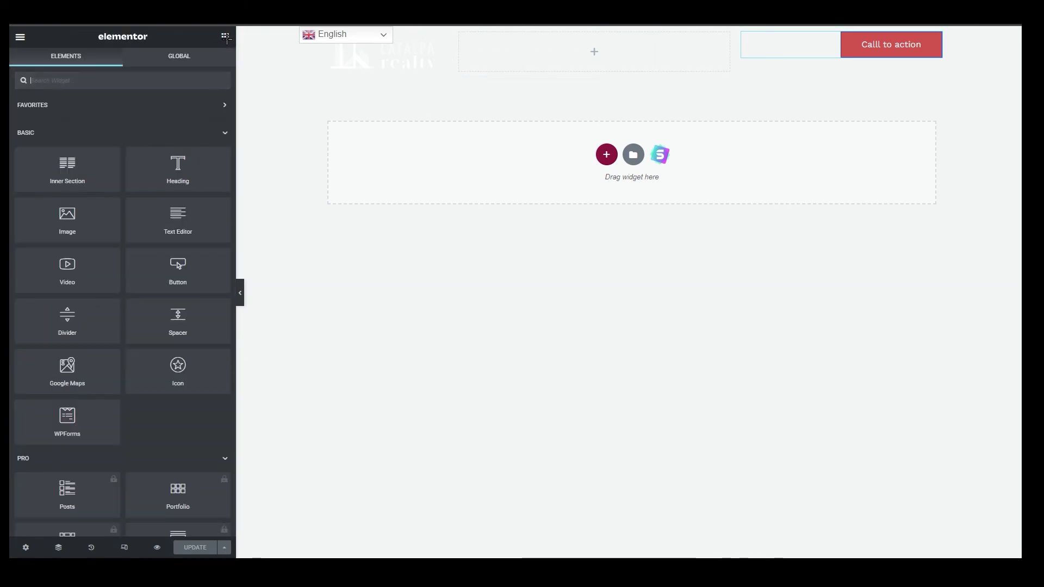
click(146, 81)
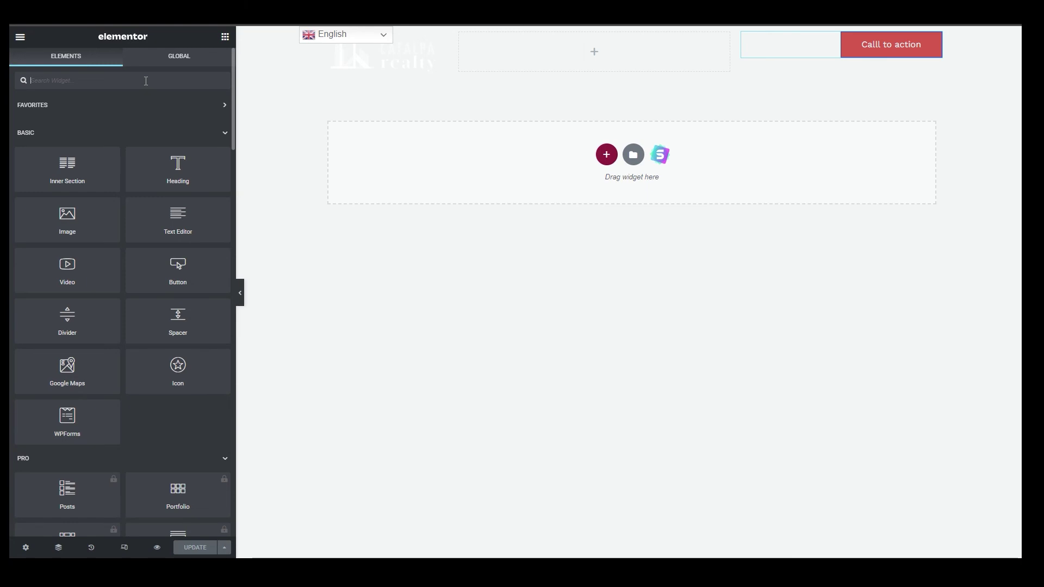
text(navigat)
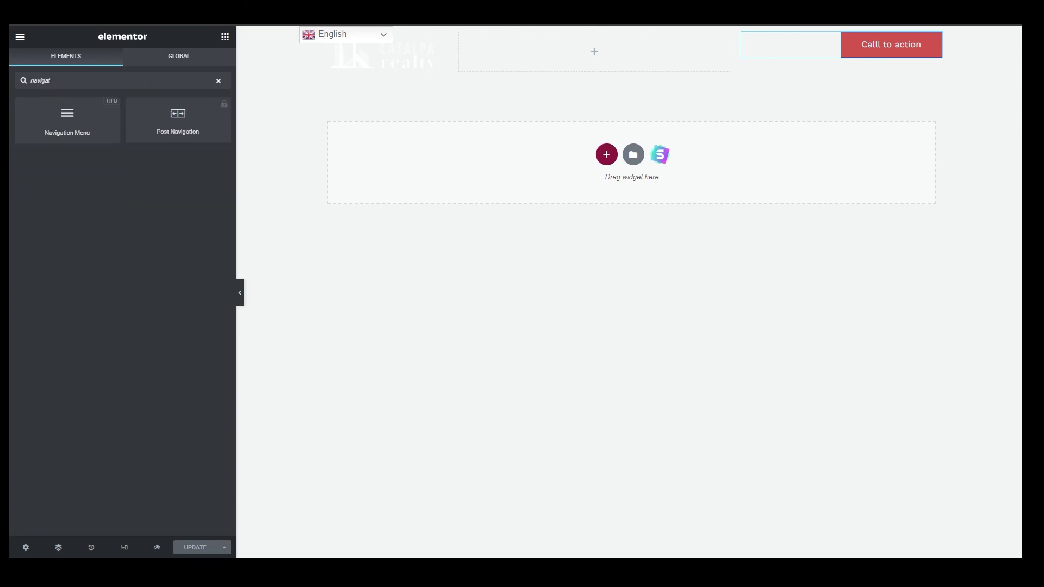
drag(79, 129, 647, 69)
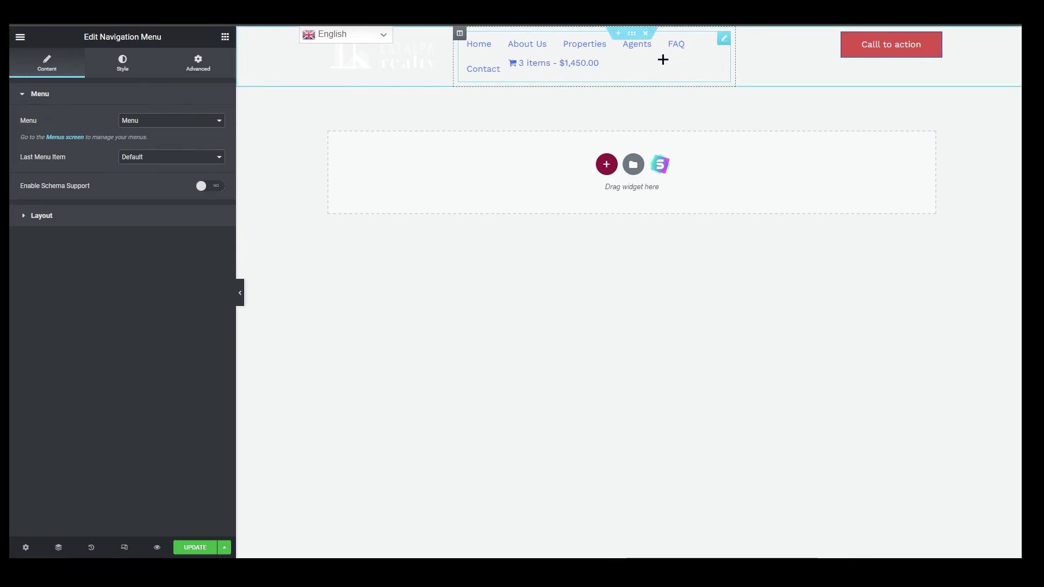
drag(735, 51, 846, 52)
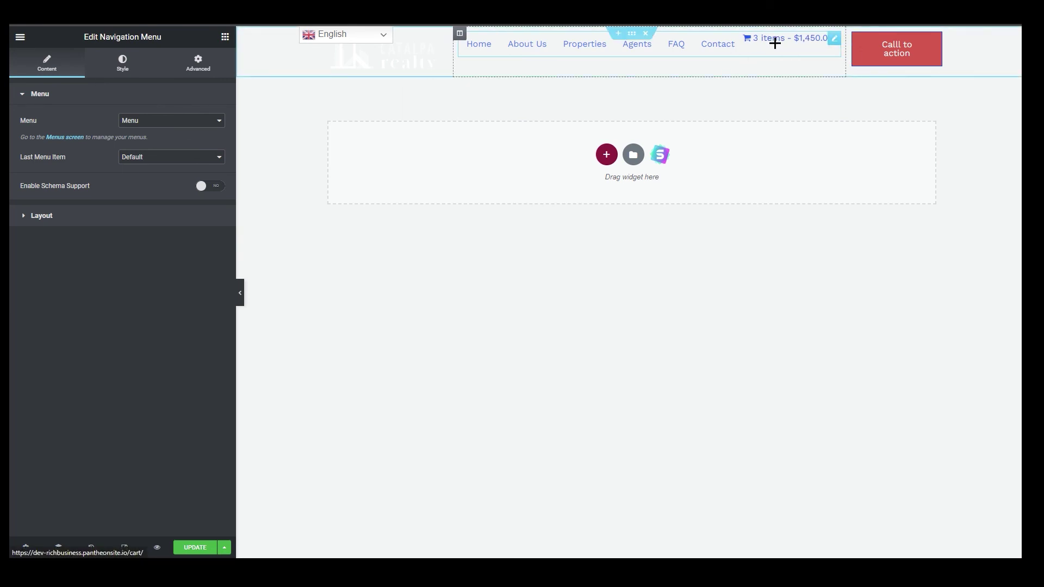
Review the navigation menu's style and advanced settings, and update the header template.
click(122, 63)
click(199, 61)
click(48, 64)
click(60, 65)
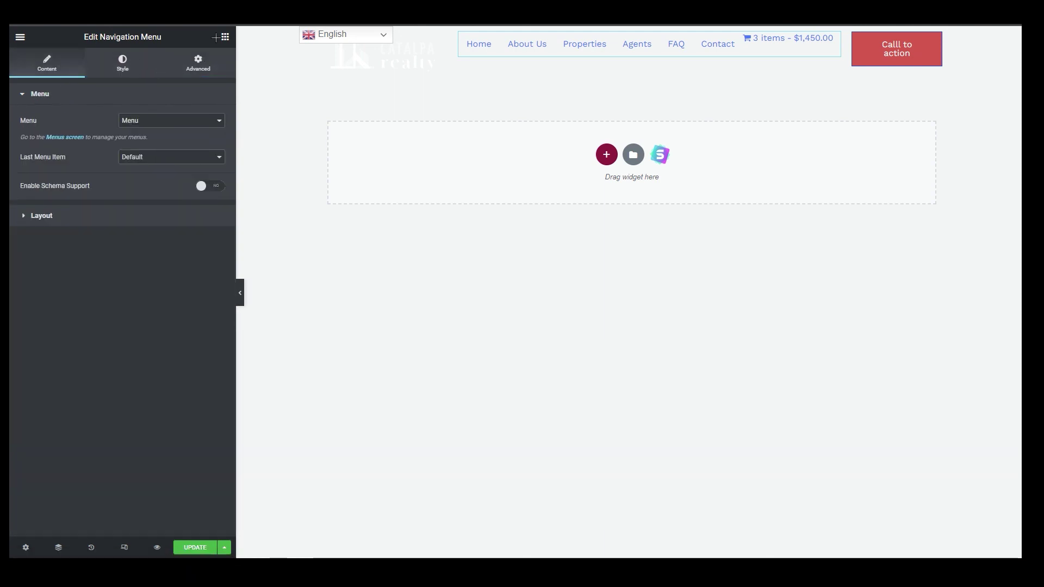
click(225, 37)
click(195, 548)
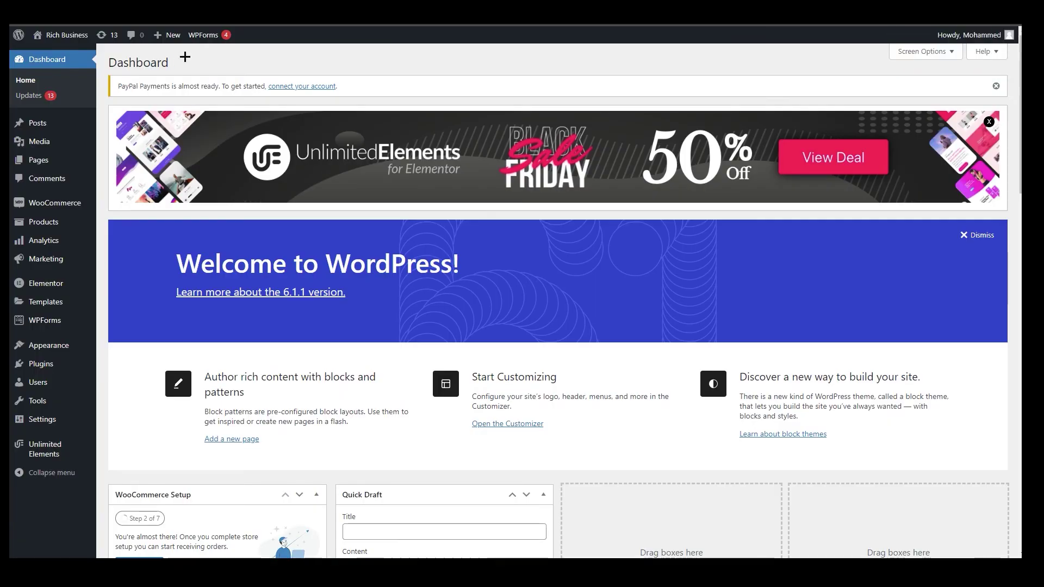
Visit the live Rich Business site from the WordPress dashboard to check the header.
mouse_move(67, 36)
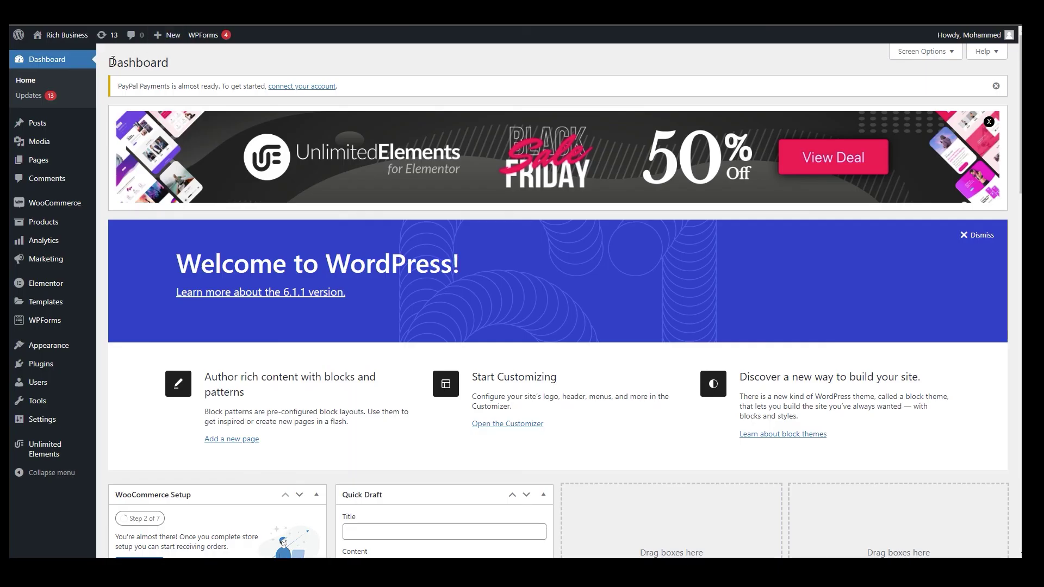
mouse_move(66, 35)
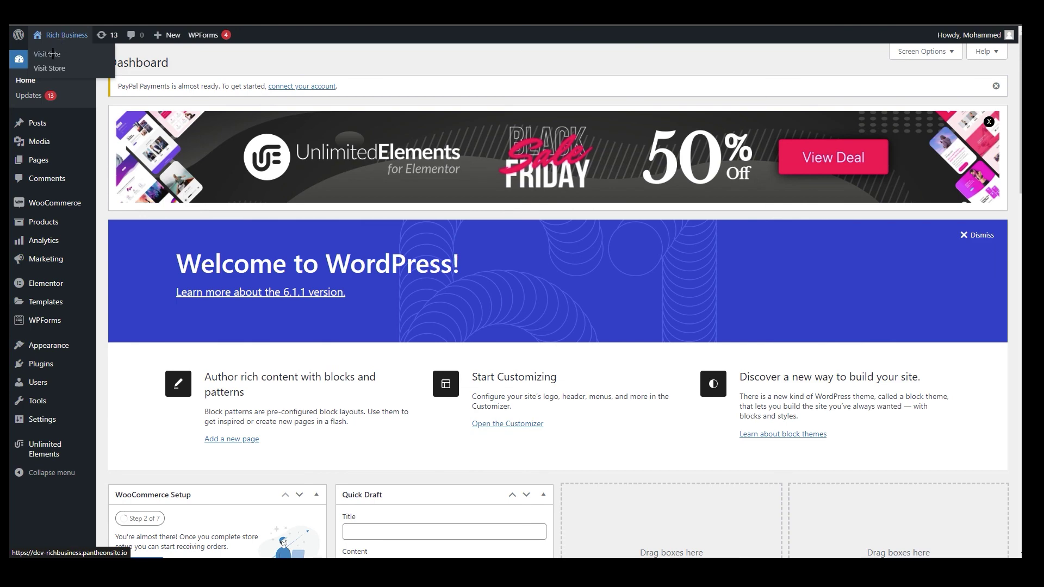
click(48, 54)
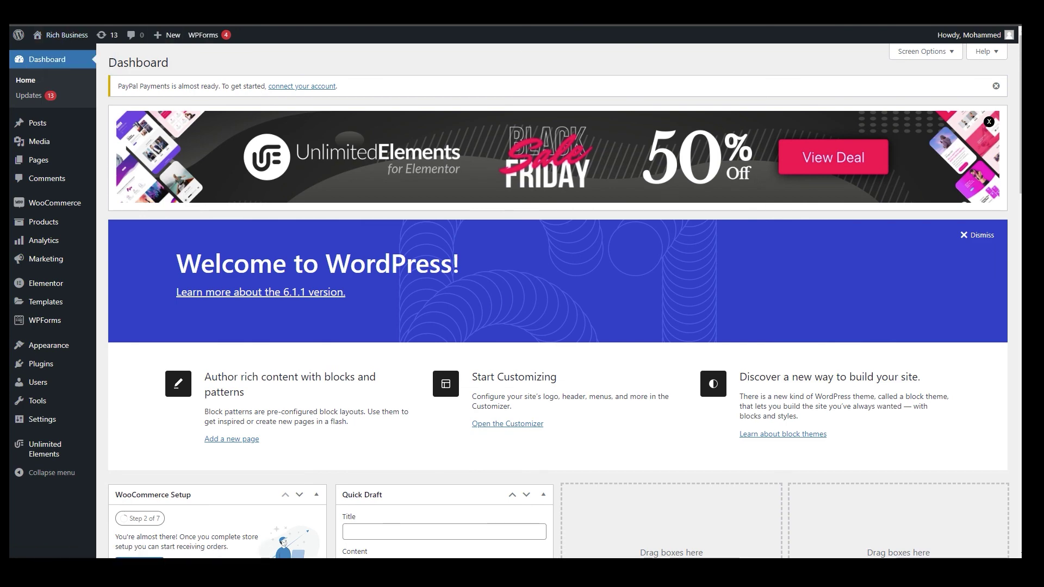